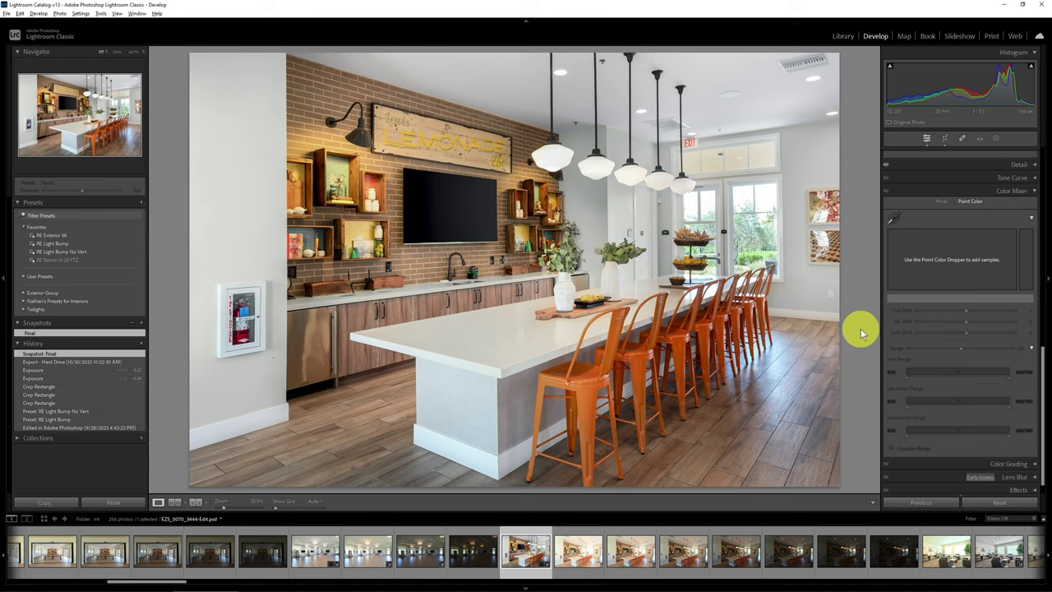
Step: Inspect the countertop's orange cast up close, then compare the HSL mixer with Point Color
left_click(420, 343)
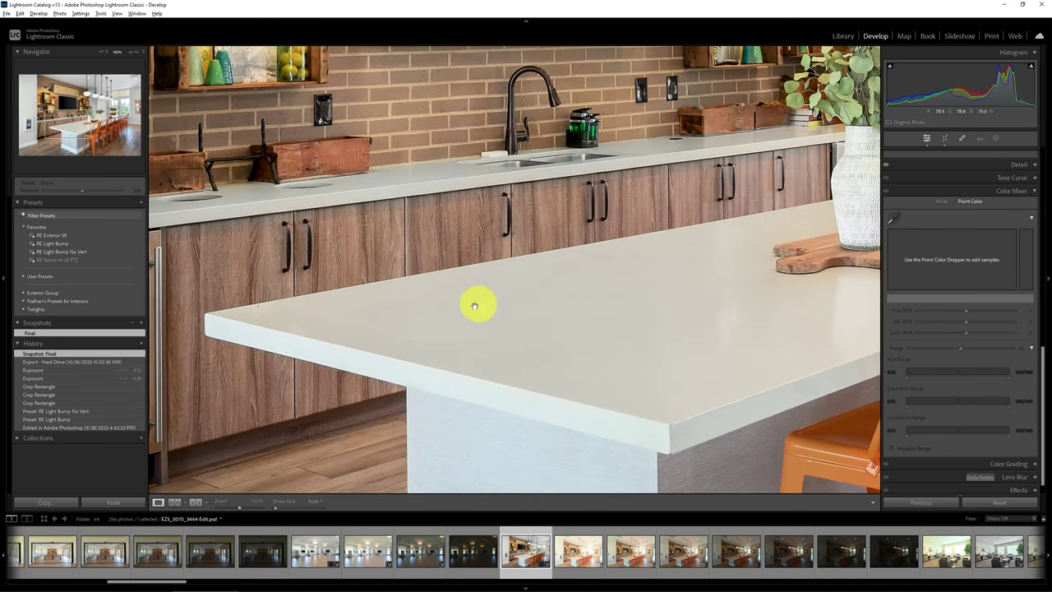
left_click(612, 341)
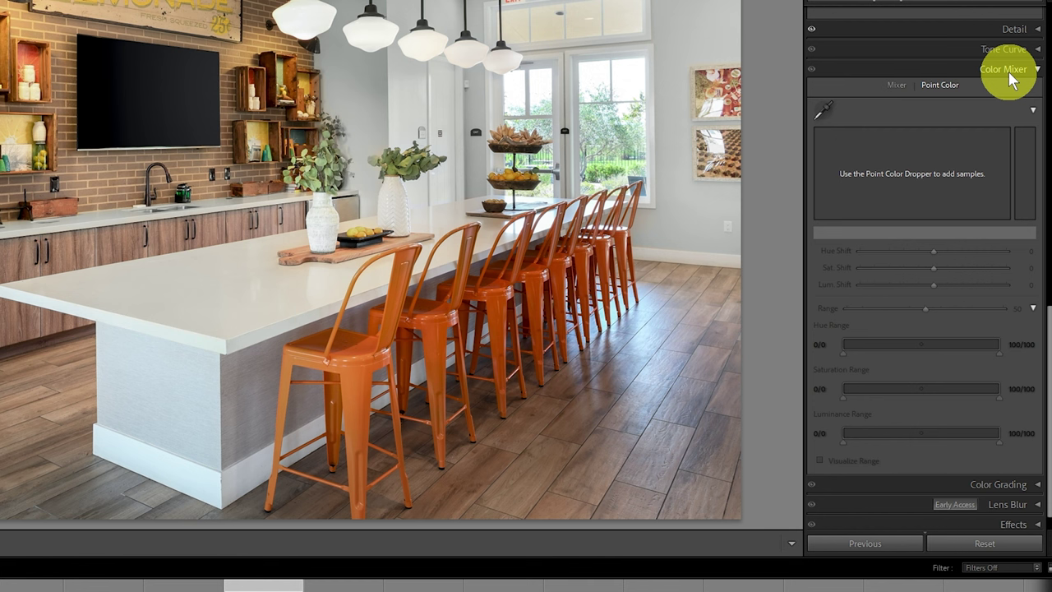
left_click(897, 86)
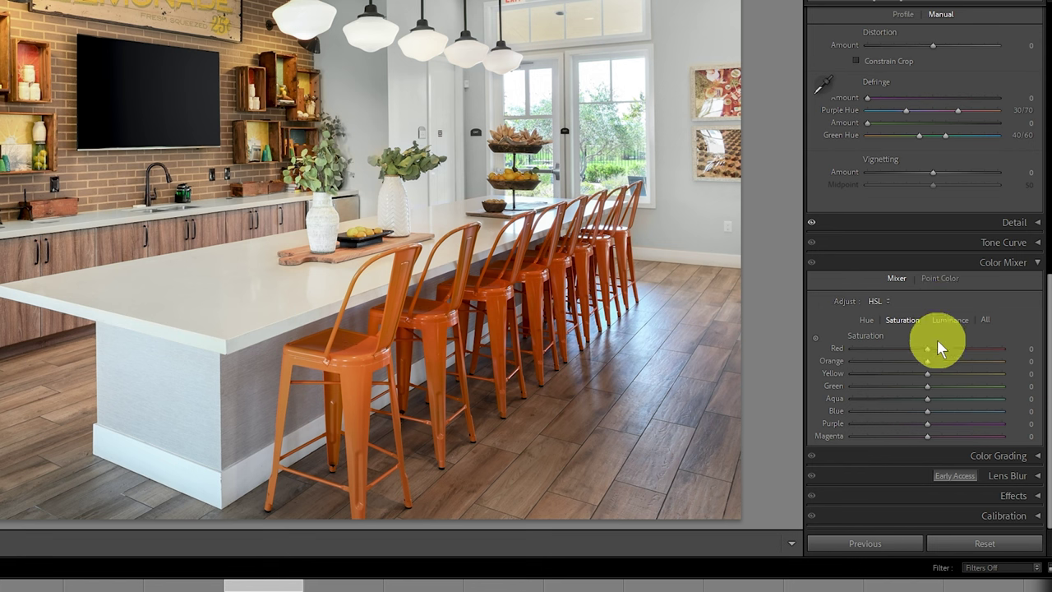
left_click(940, 278)
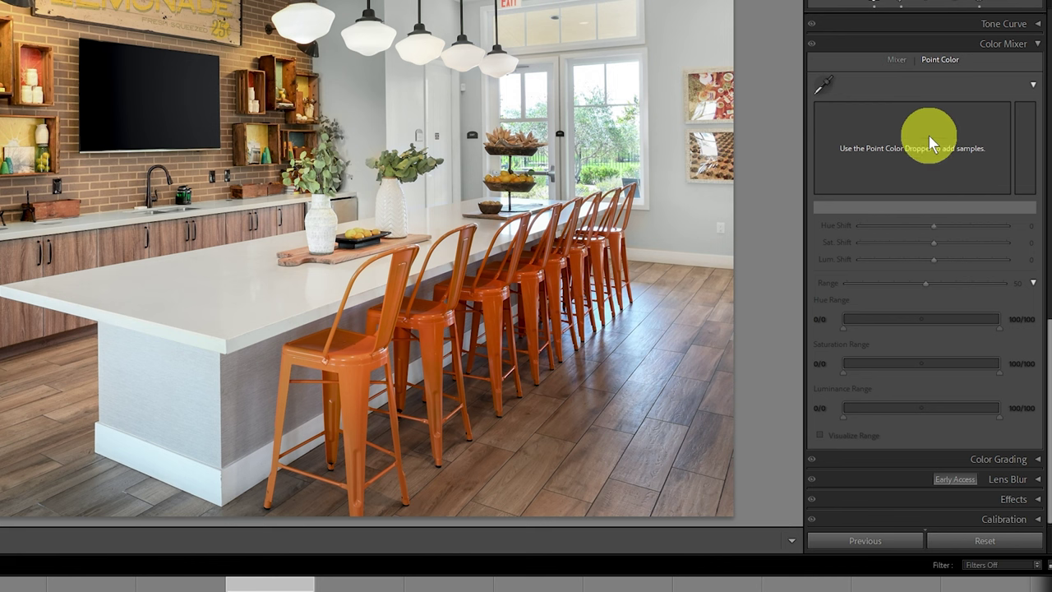
Step: Expand the Hue, Saturation and Luminance range settings and preview colours with the Point Color dropper
left_click(1034, 283)
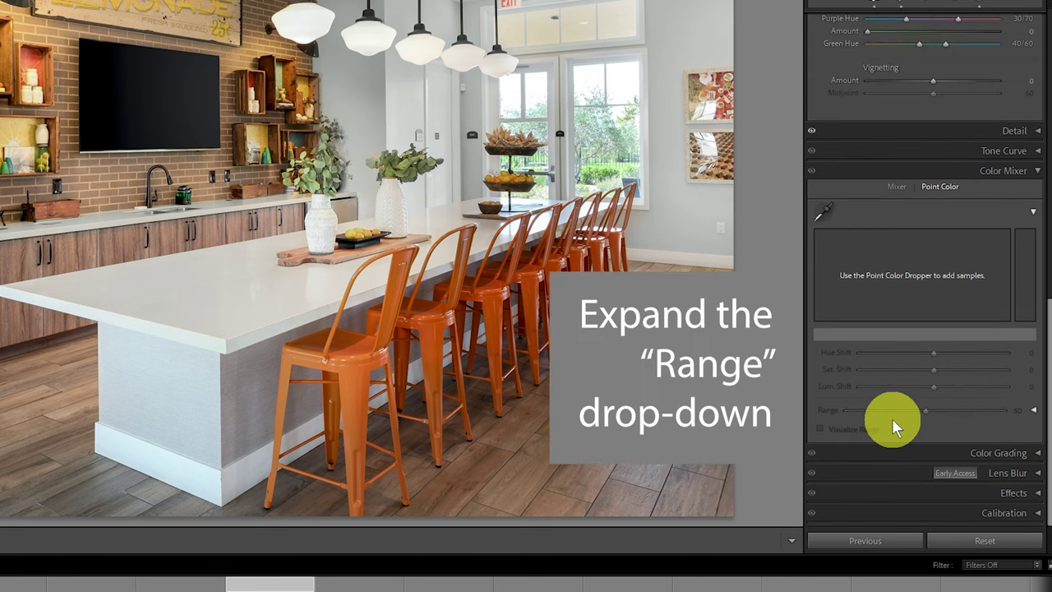
left_click(1034, 409)
left_click_drag(1043, 302, 1041, 350)
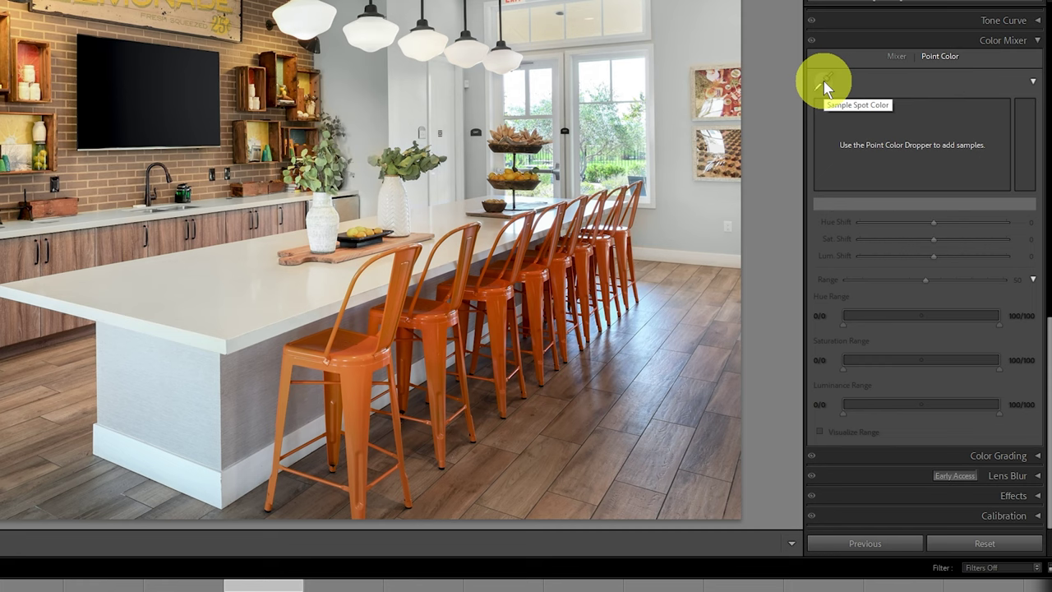
left_click(825, 83)
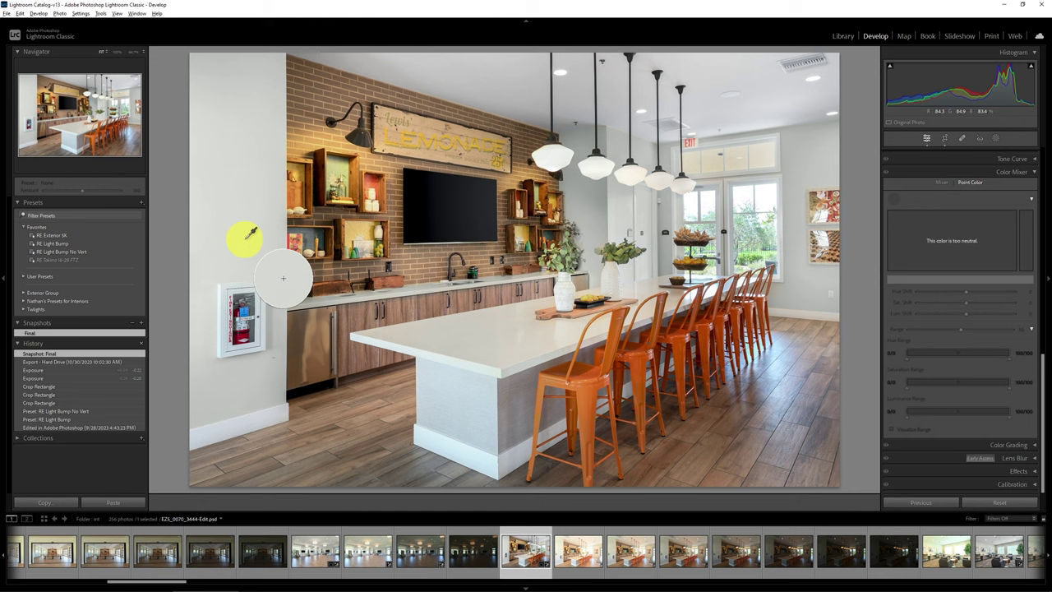
left_click(523, 352)
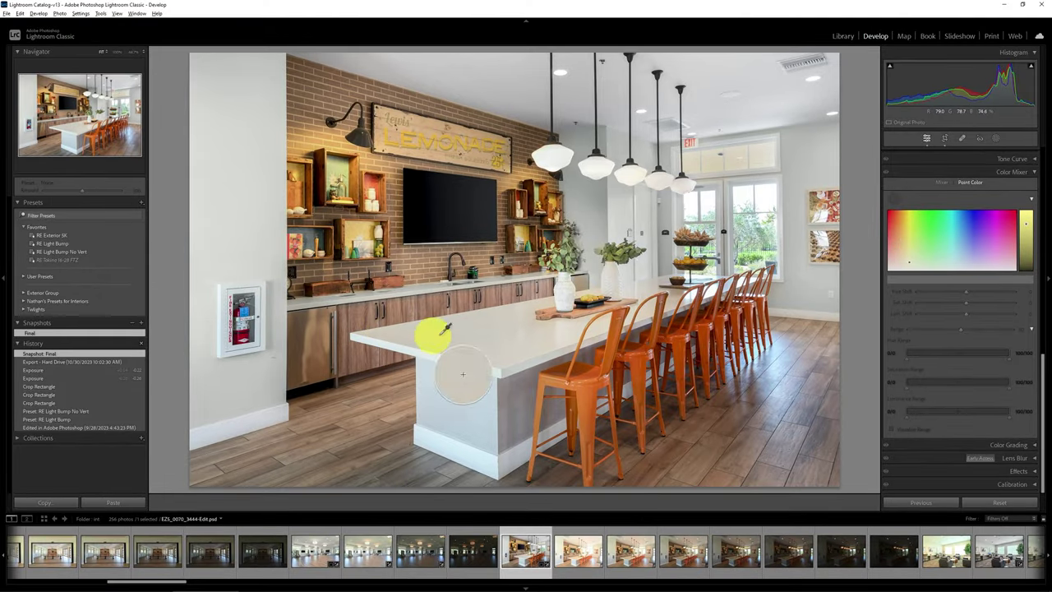
Step: Sample the island countertop's colour and turn on Visualize Range to see the affected areas
left_click(386, 330)
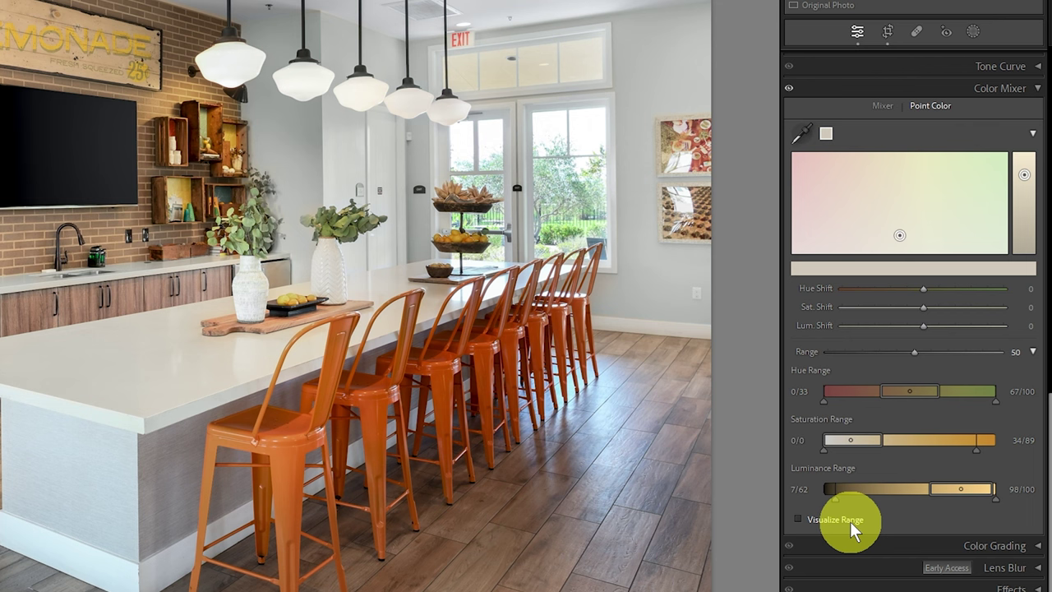
left_click(798, 519)
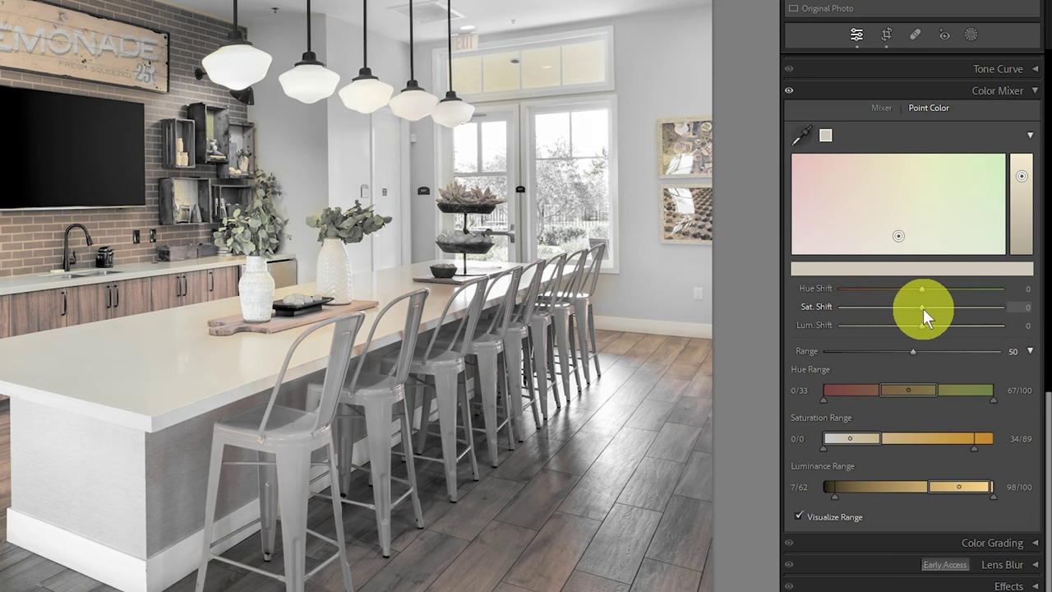
left_click_drag(923, 308, 855, 309)
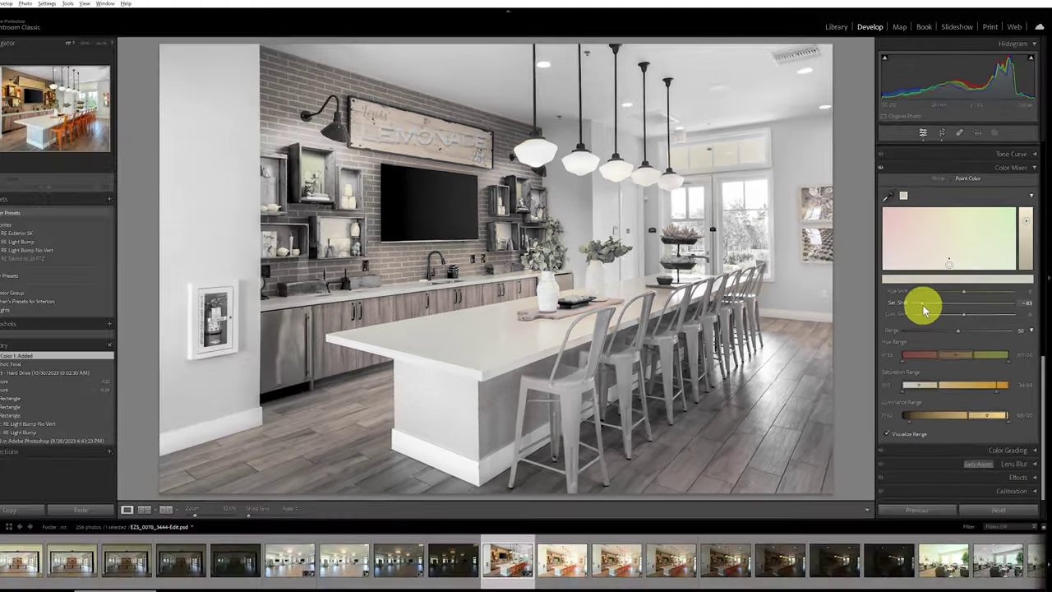
mouse_move(925, 310)
left_mouse_down()
mouse_move(916, 310)
mouse_move(966, 310)
left_mouse_up()
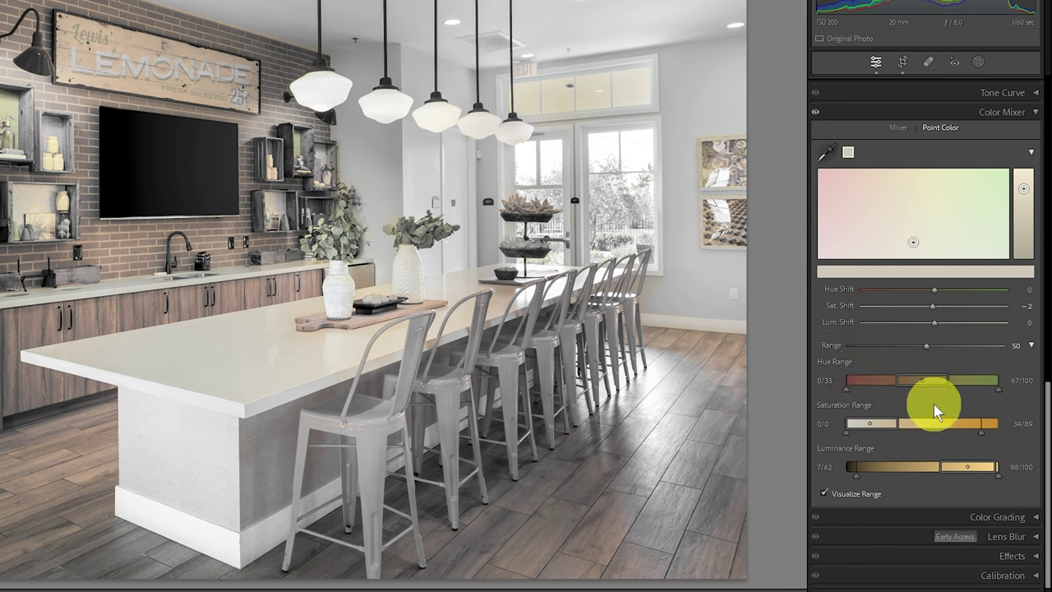
mouse_move(914, 380)
left_mouse_down()
mouse_move(885, 383)
mouse_move(909, 382)
mouse_move(903, 368)
mouse_move(907, 378)
mouse_move(877, 376)
mouse_move(934, 384)
mouse_move(906, 385)
left_mouse_up()
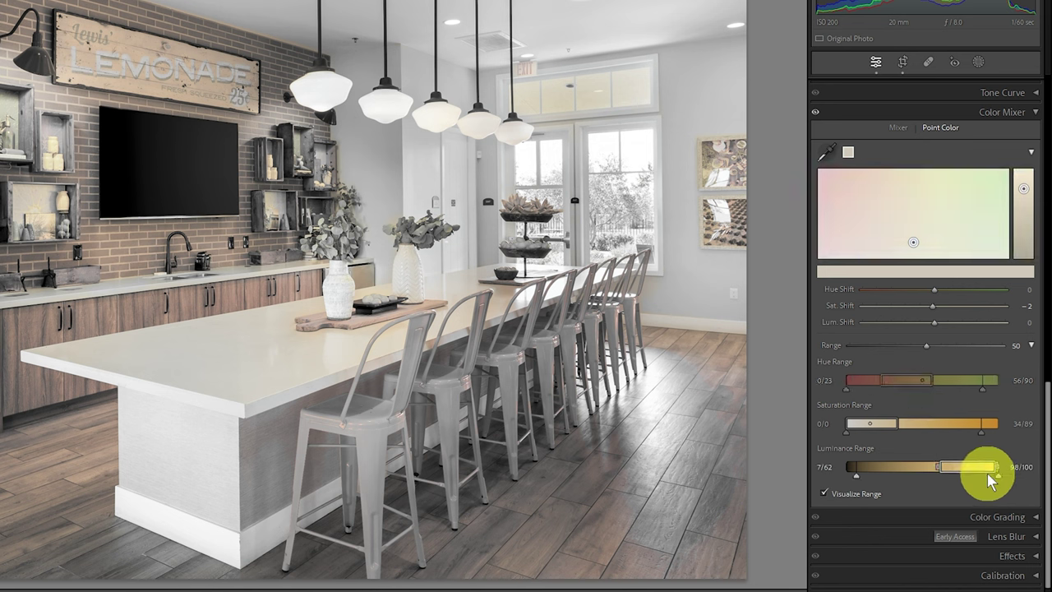
key("ctrl+z")
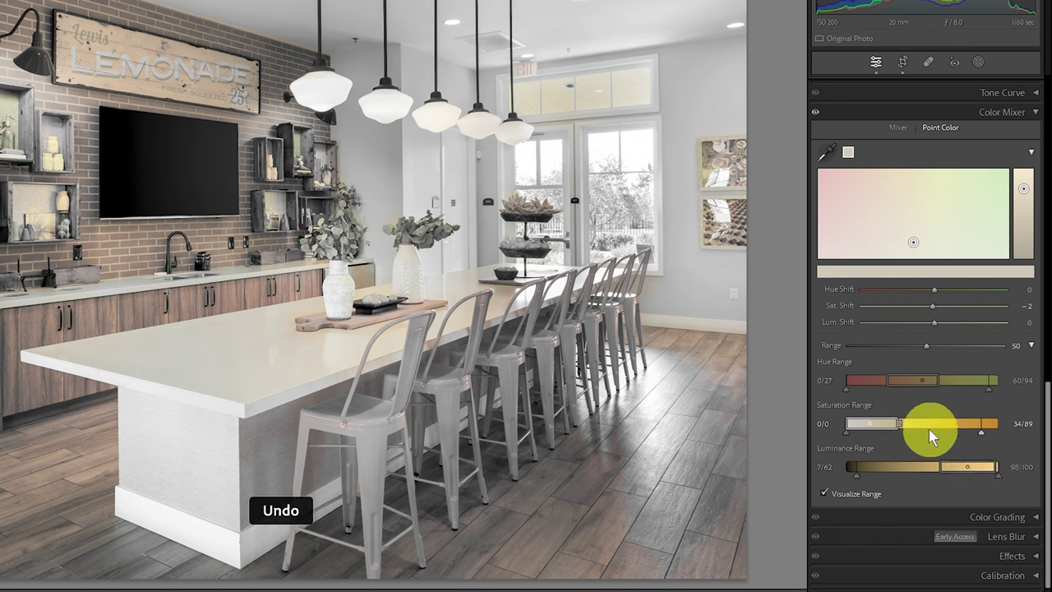
left_click_drag(882, 424, 960, 432)
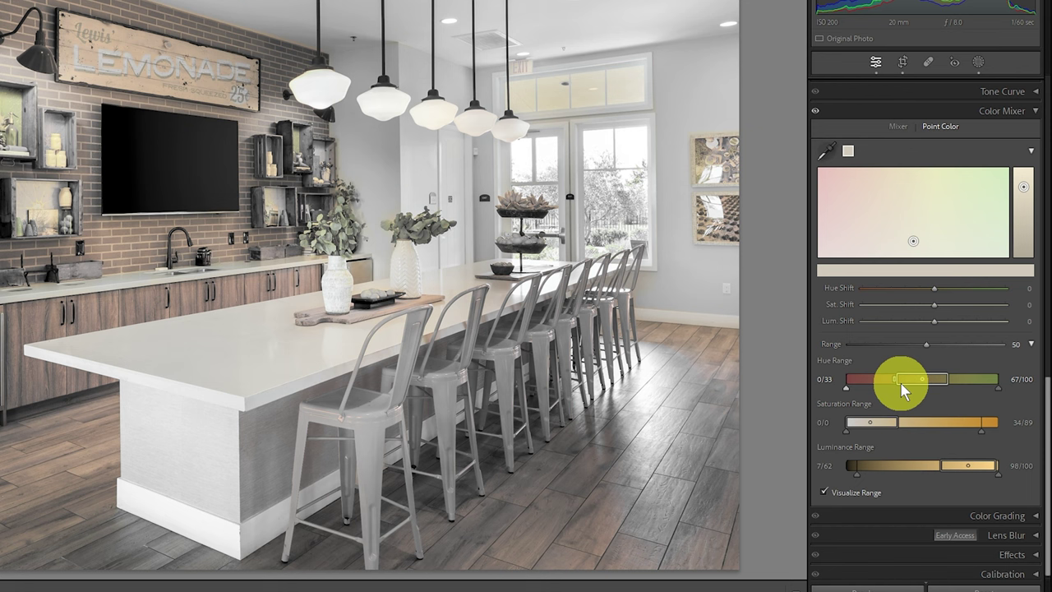
Step: Set the countertop sample's Range to 50, giving Hue 0/27–60/94 and Saturation 0/0–30/79
left_click(825, 491)
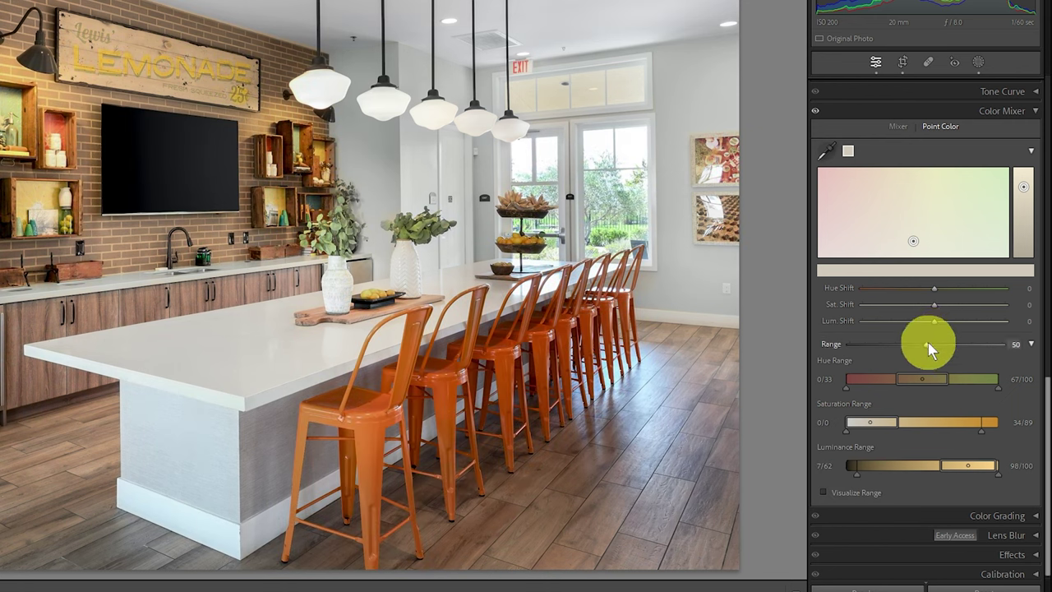
left_click_drag(928, 343, 939, 344)
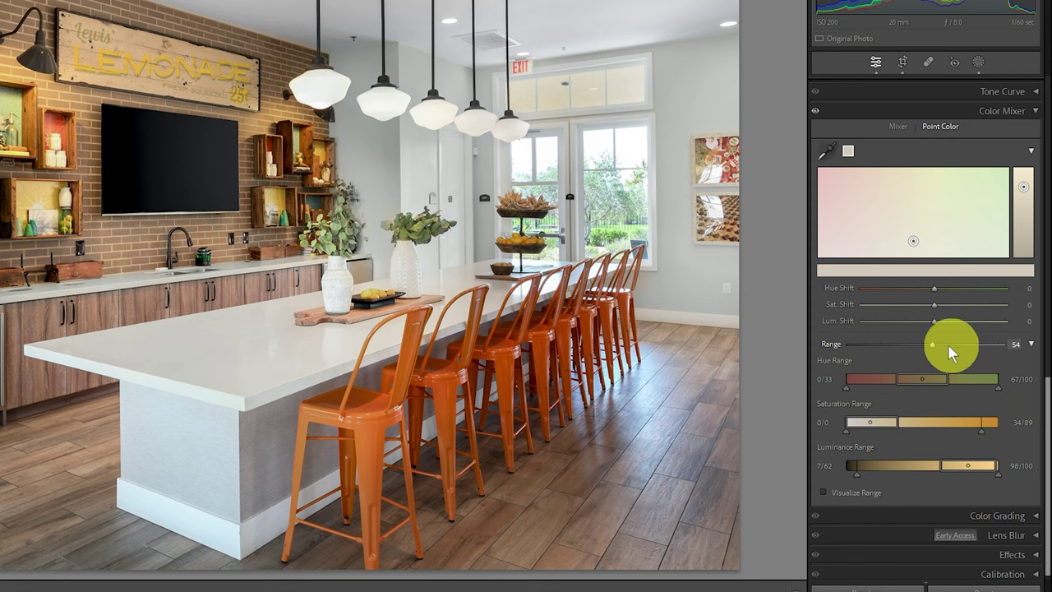
key("alt")
left_click_drag(934, 344, 1015, 362)
left_click(825, 492)
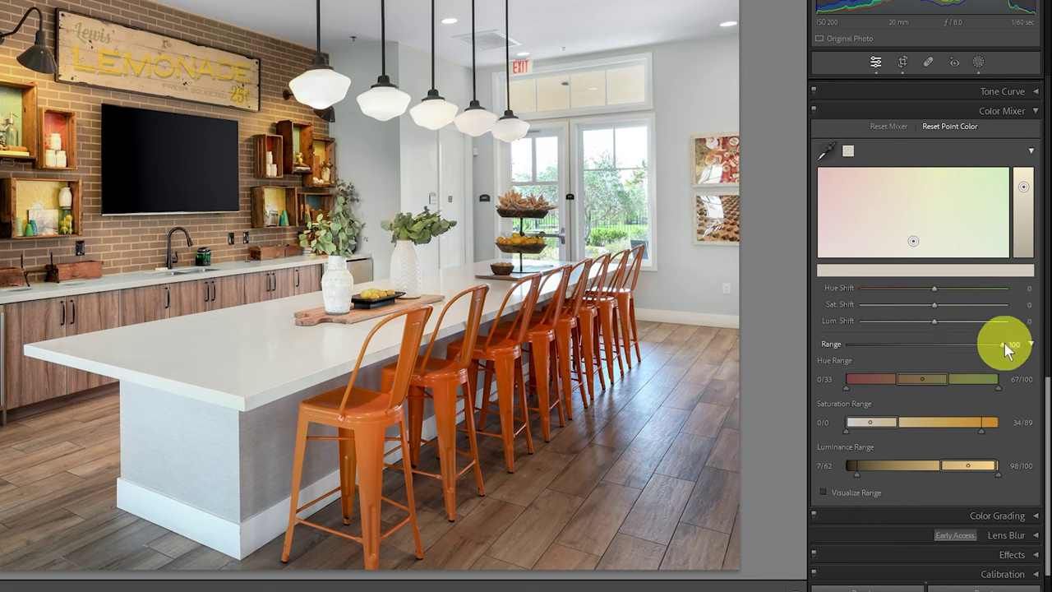
left_click_drag(1007, 347, 935, 353)
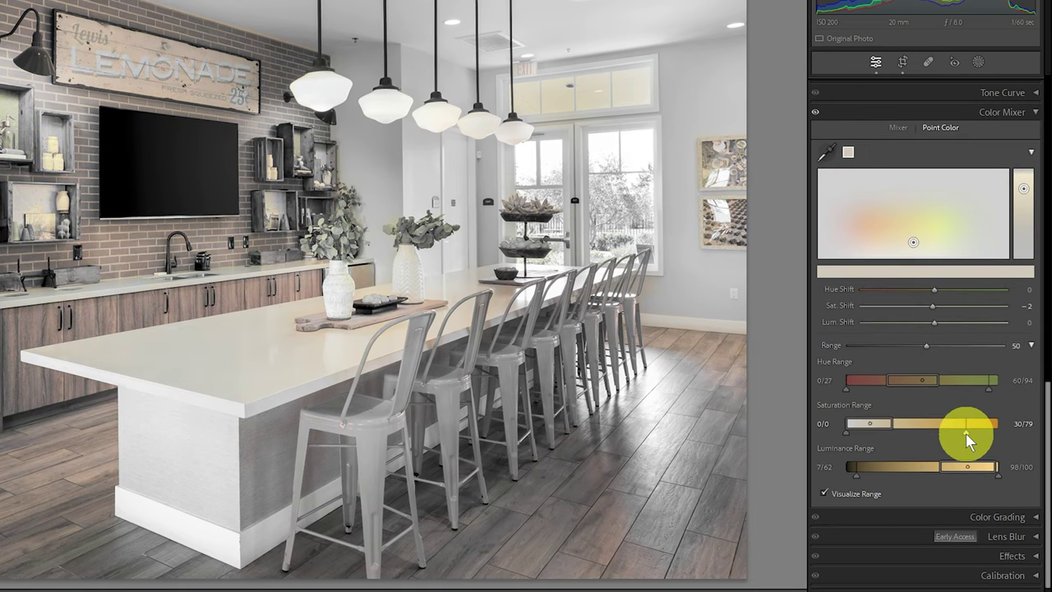
Step: Set the countertop sample's Sat. Shift to −91 and turn off Visualize Range
left_click_drag(936, 308, 870, 316)
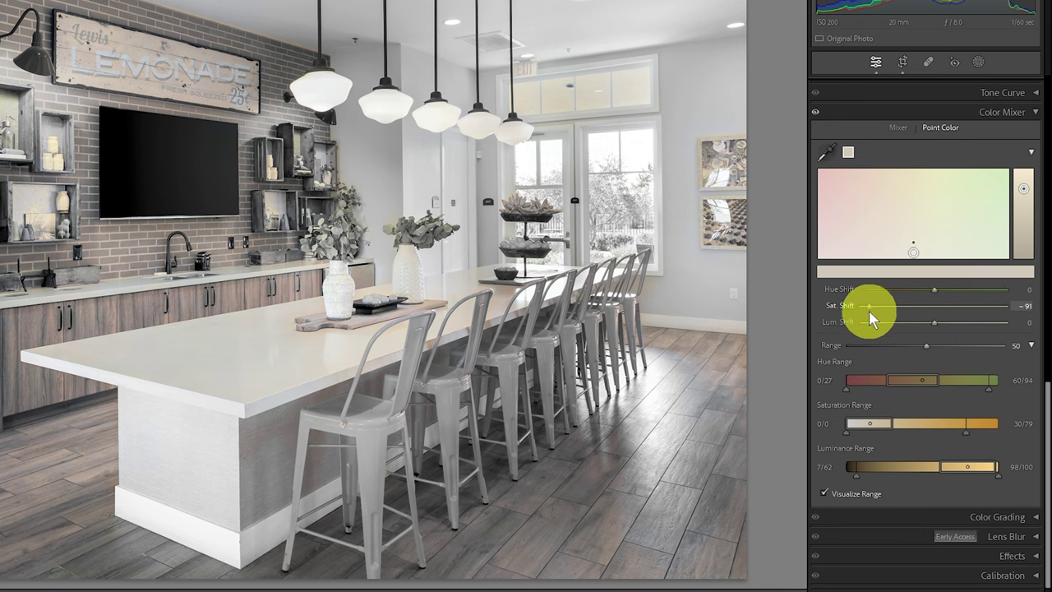
left_click(826, 493)
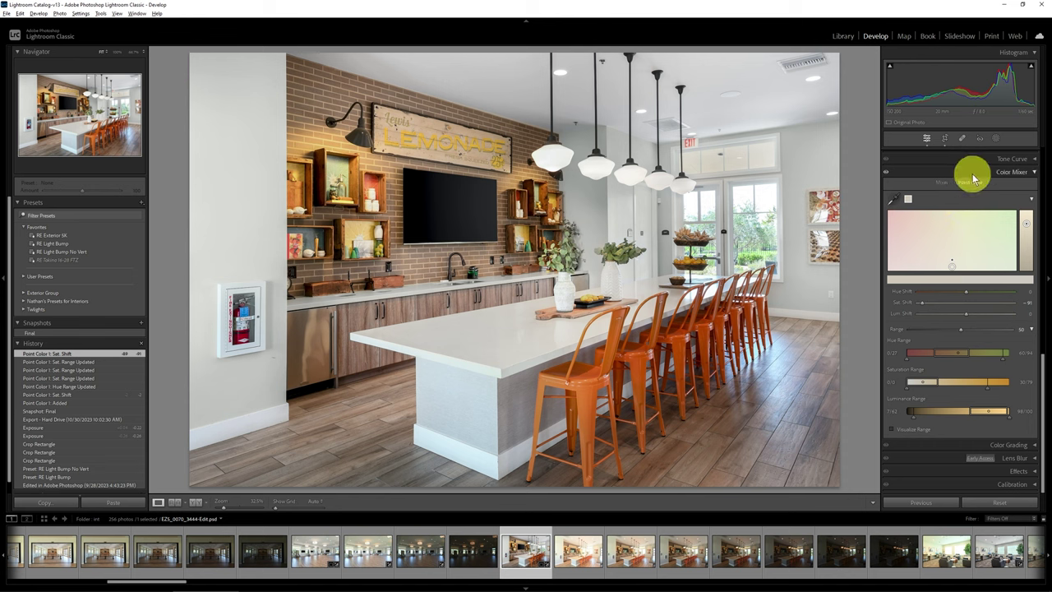
Step: Compare the Color Mixer edit on and off at 100%, then revert to Snapshot: Final
left_click(886, 174)
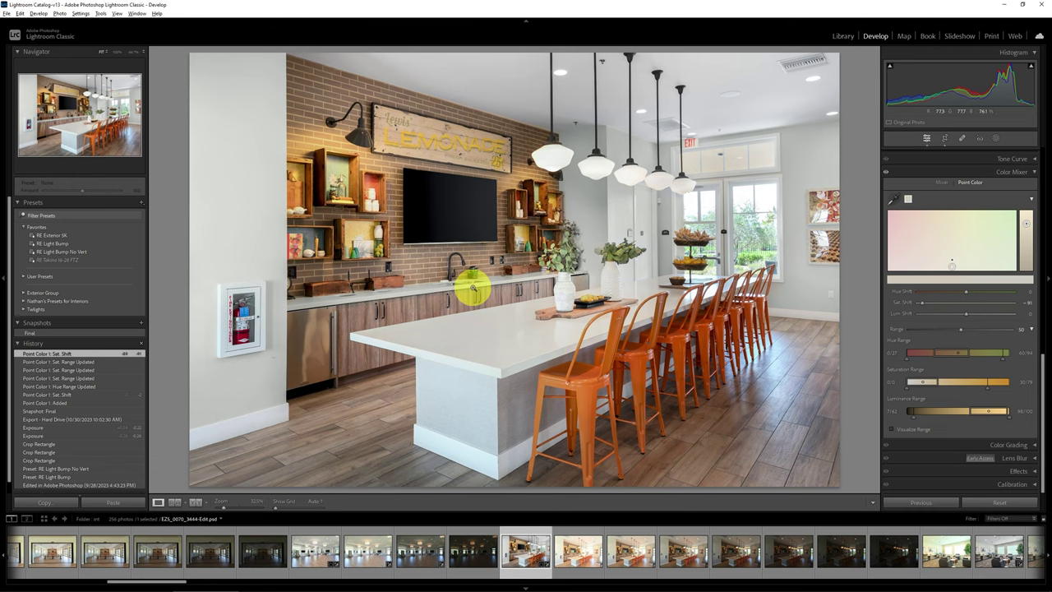
left_click(468, 336)
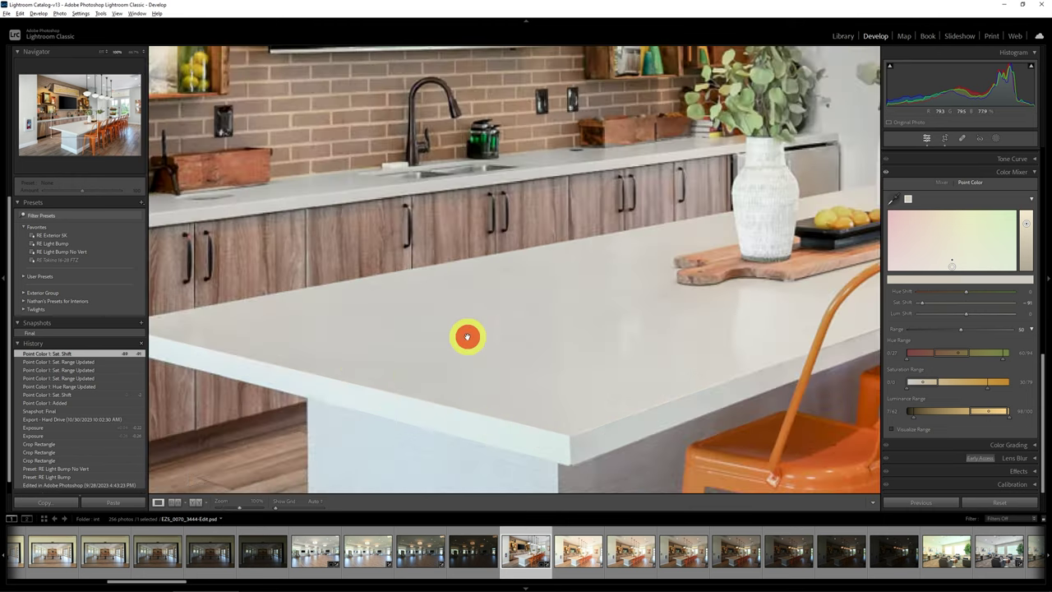
left_click(886, 176)
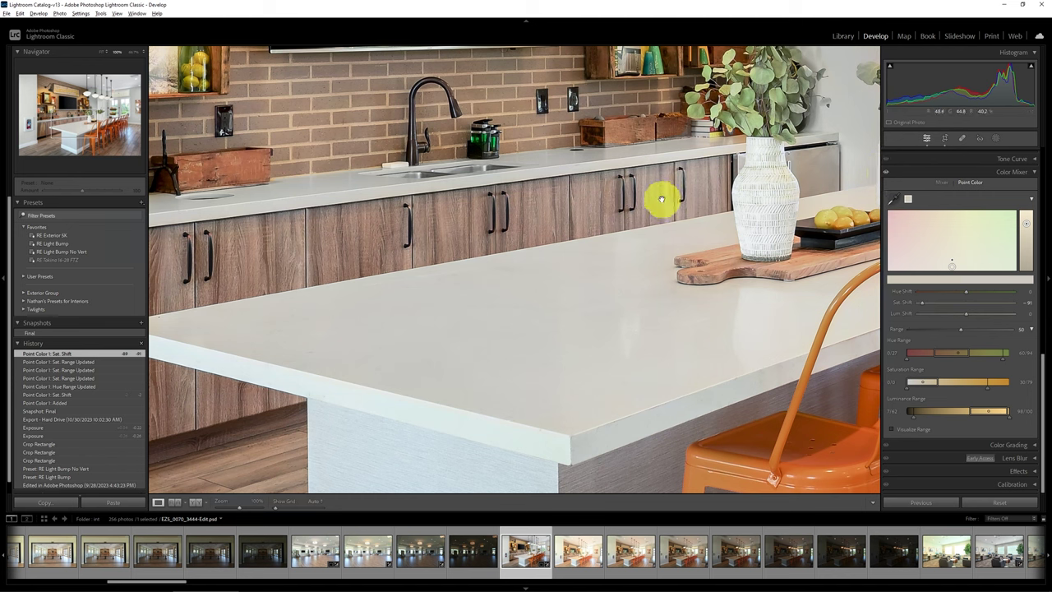
left_click(886, 176)
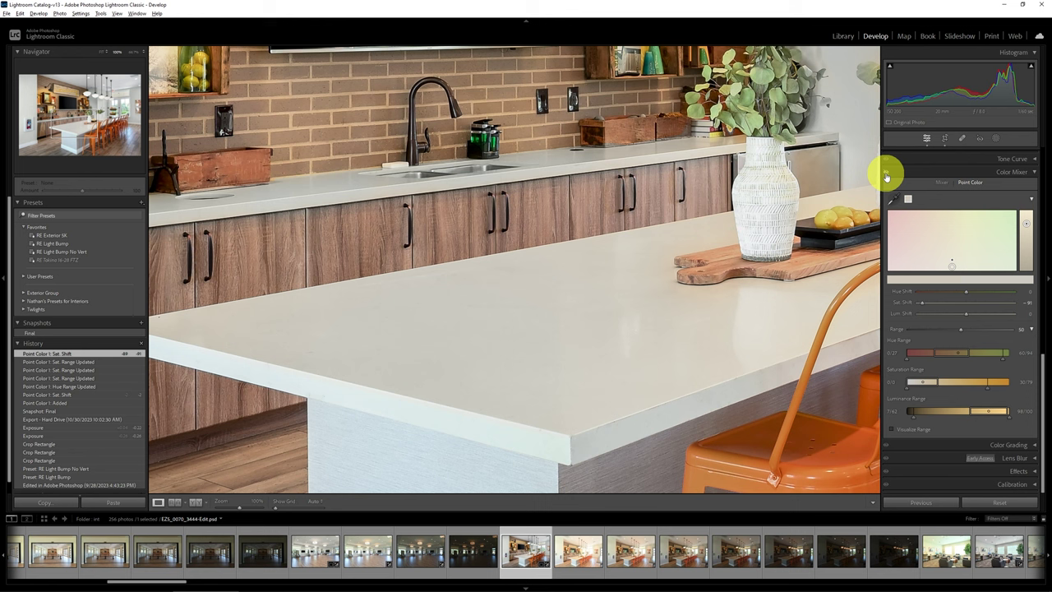
left_click(716, 234)
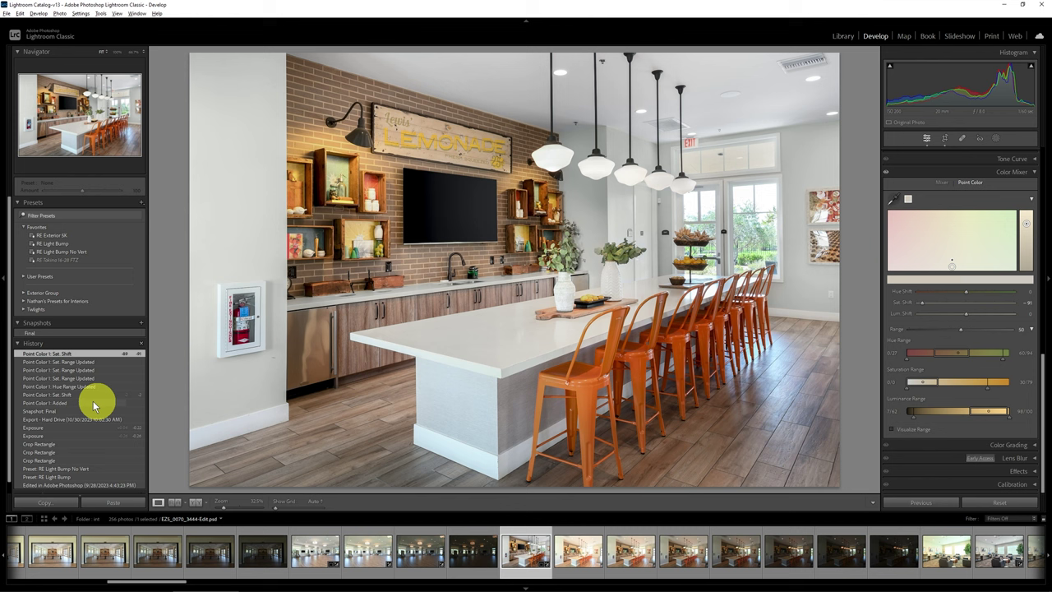
left_click(54, 412)
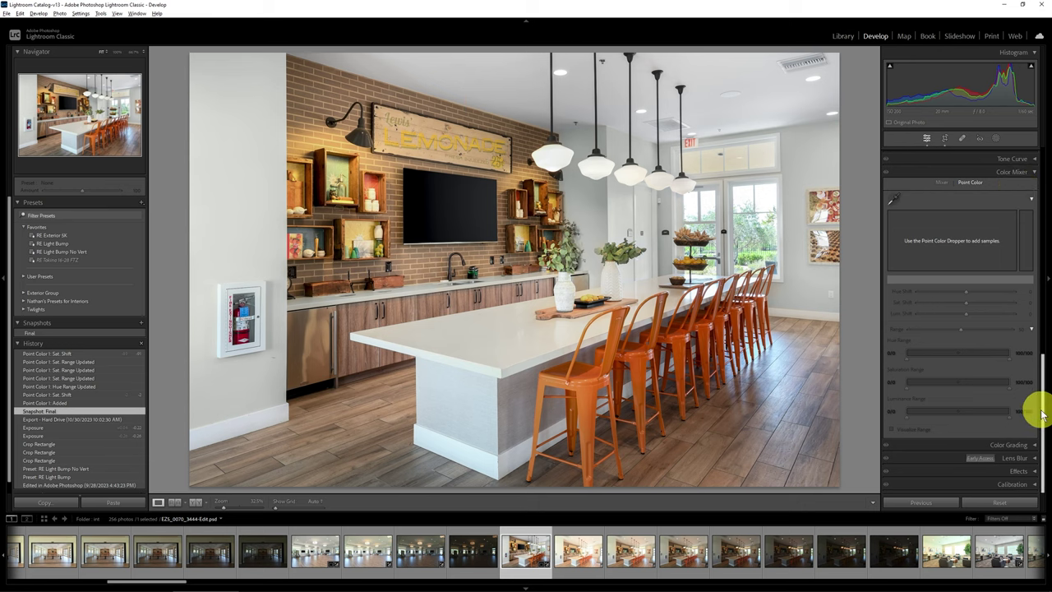
Step: Create Mask 1 as an Objects mask by boxing the white kitchen island with Rectangle Select
left_click_drag(1042, 416, 1028, 178)
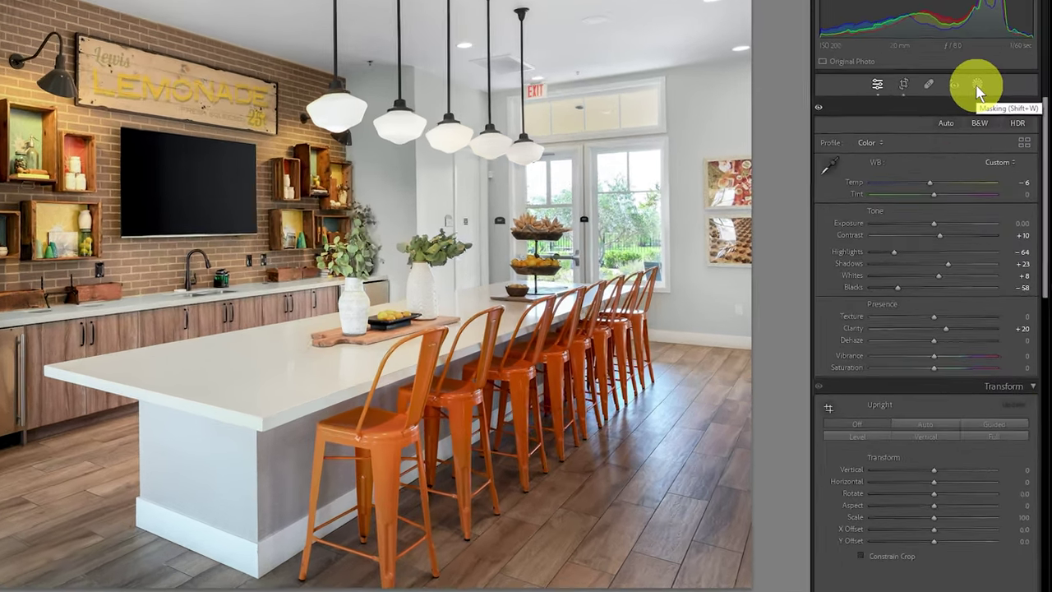
left_click(984, 108)
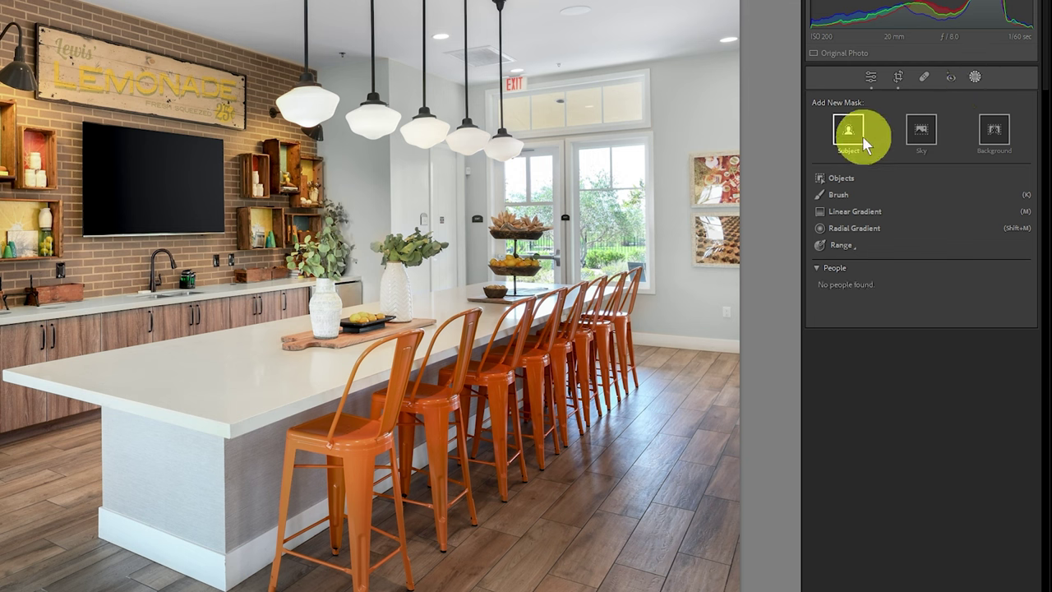
left_click(847, 179)
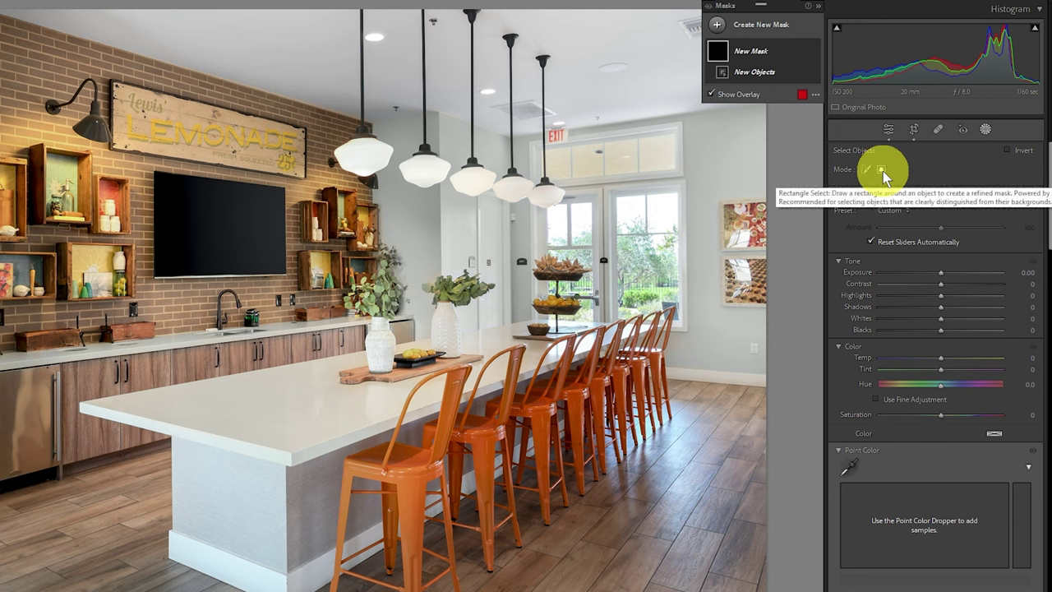
left_click(883, 170)
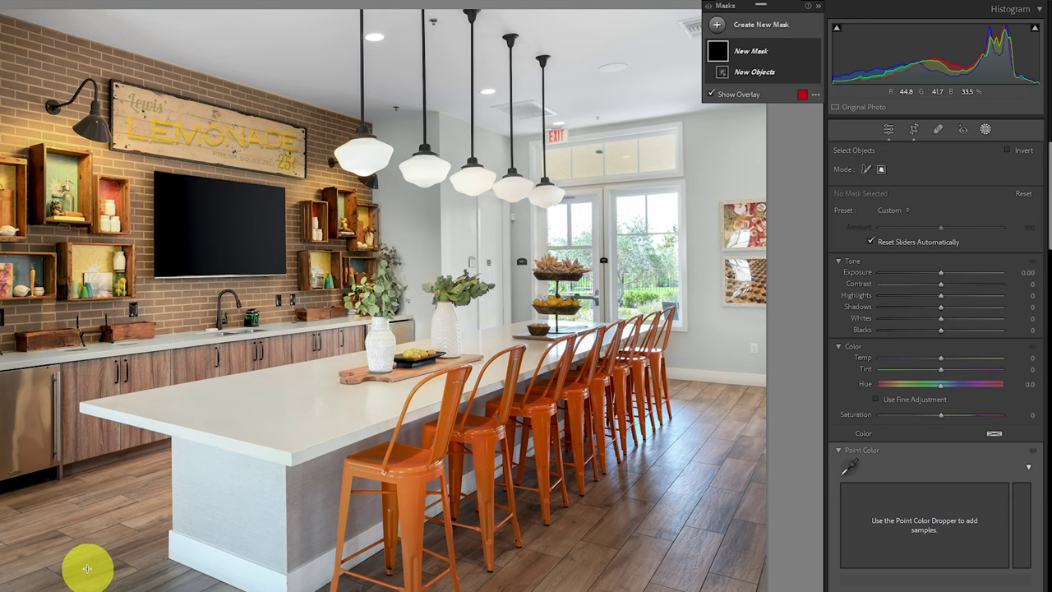
left_click_drag(74, 545, 682, 309)
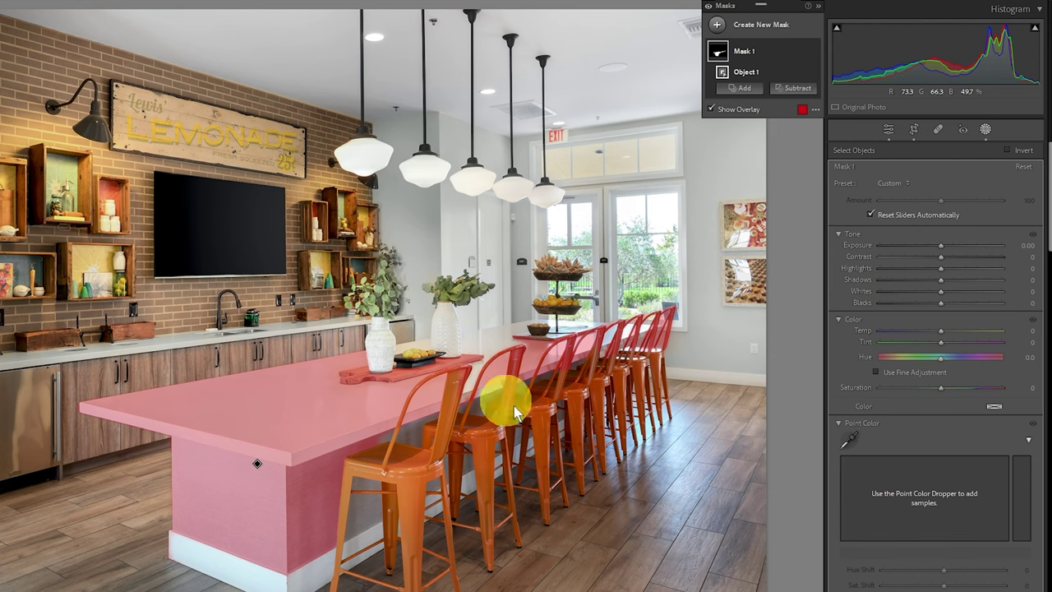
Step: Scroll Mask 1's settings down to its Point Color controls
left_click_drag(1050, 212, 1047, 262)
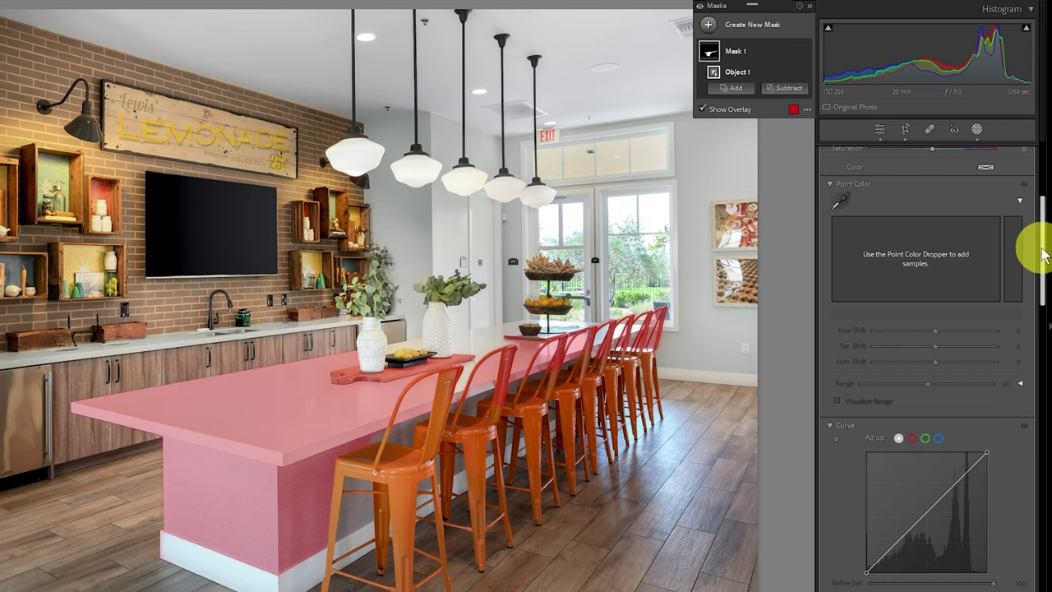
mouse_move(1044, 255)
left_mouse_down()
mouse_move(1034, 218)
mouse_move(1042, 258)
left_mouse_up()
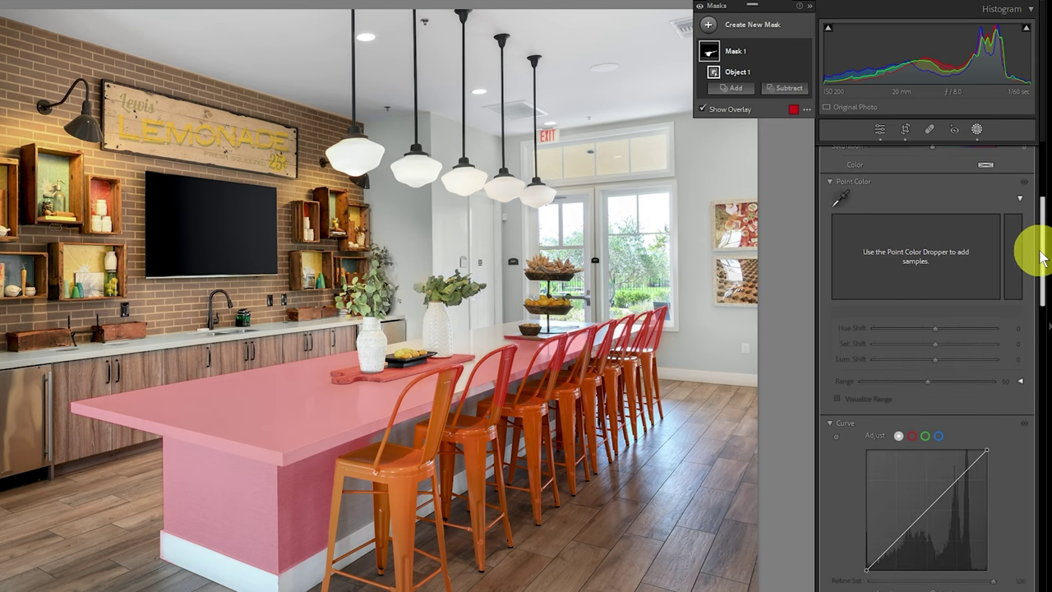
Step: Sample the island's off-white countertop inside Mask 1 and set Sat. Shift to −80
left_click(839, 198)
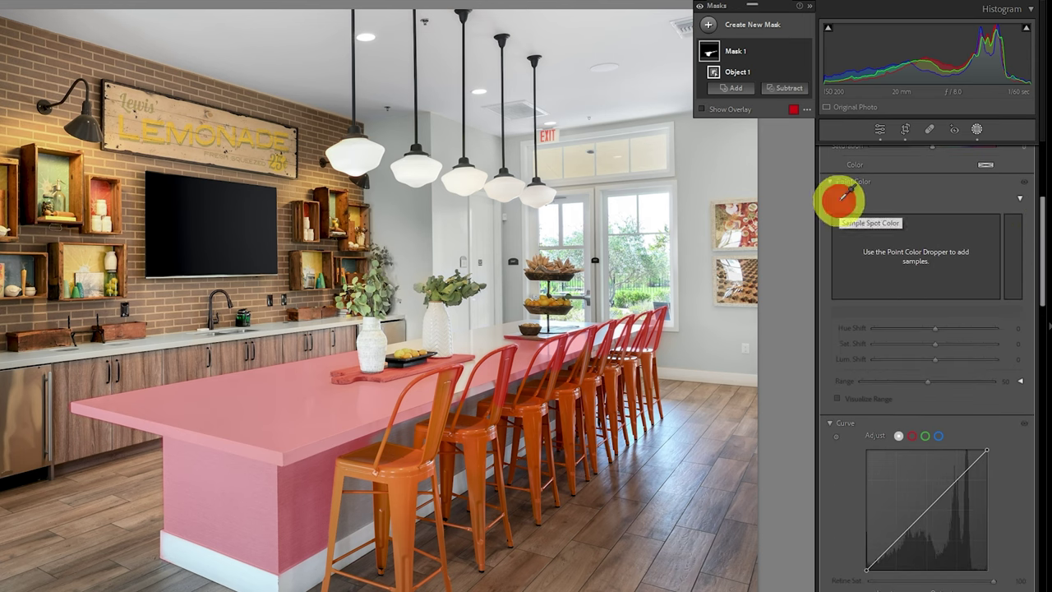
left_click(128, 399)
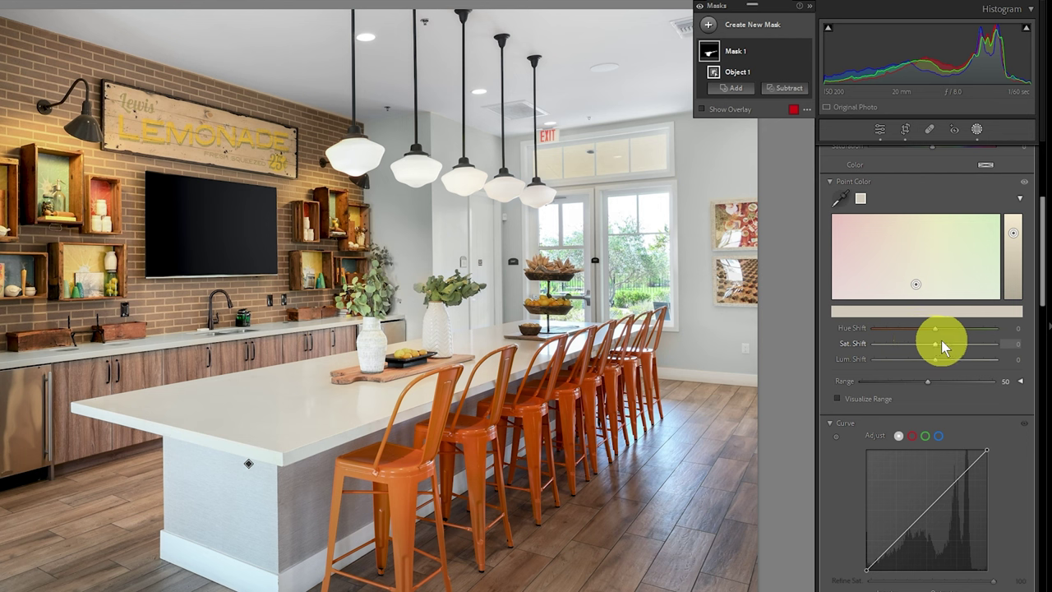
left_click_drag(936, 345, 887, 346)
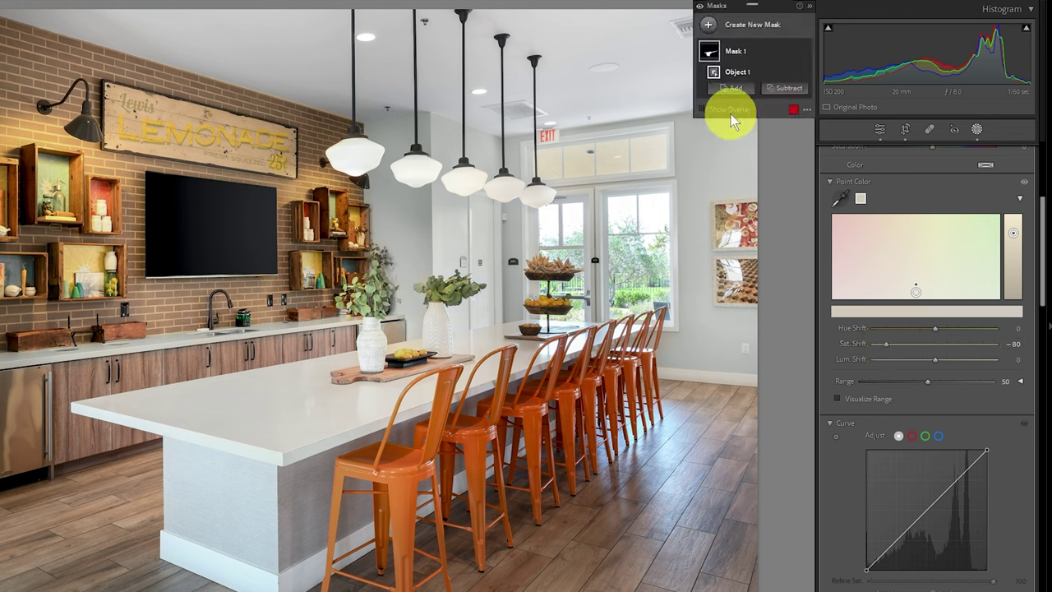
left_click(704, 109)
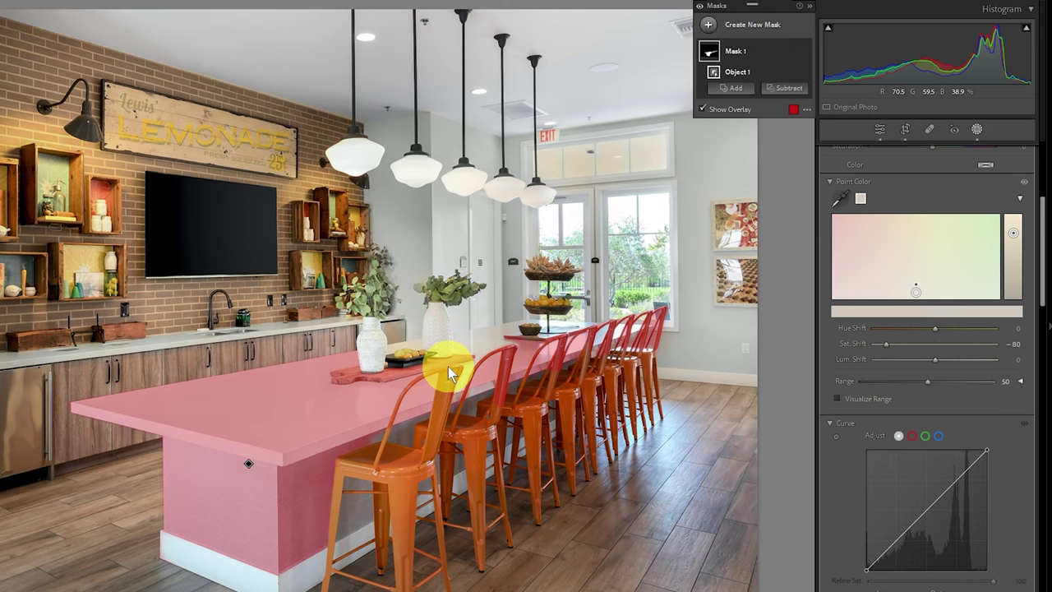
scroll(448, 367, "up", 3)
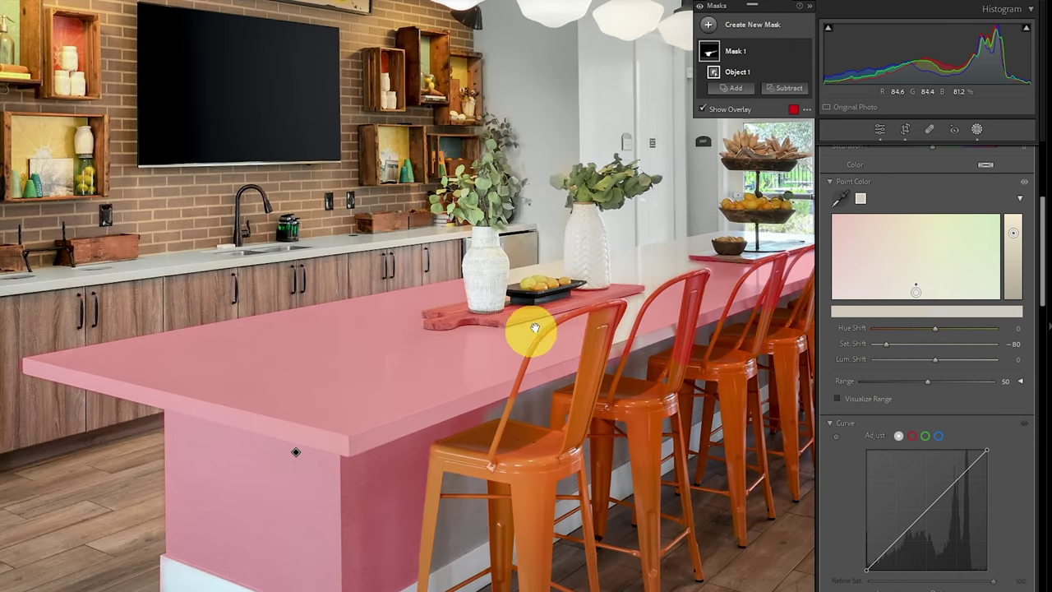
left_click_drag(526, 329, 395, 317)
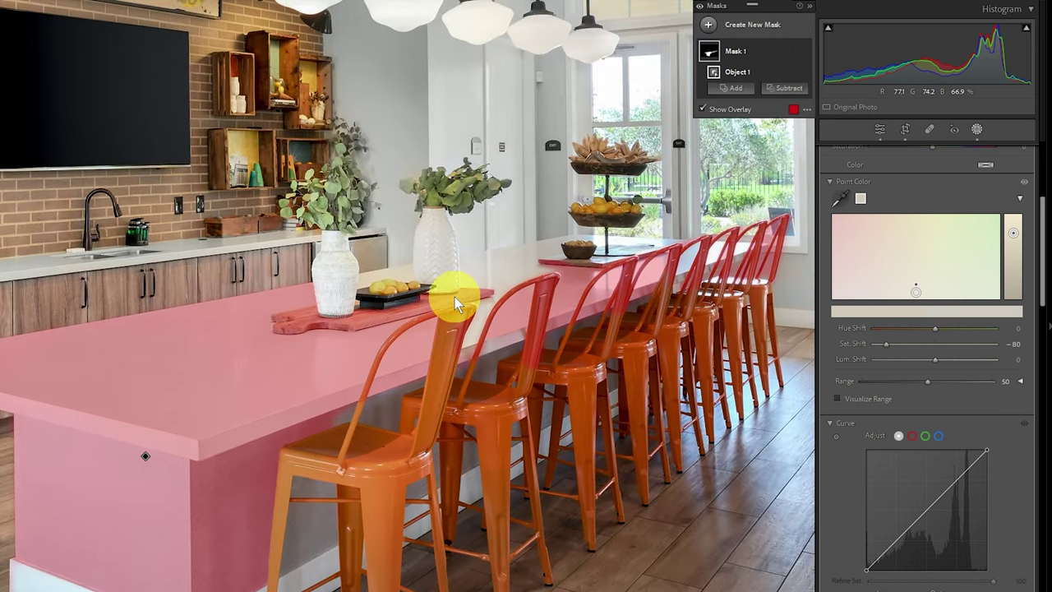
left_click(703, 111)
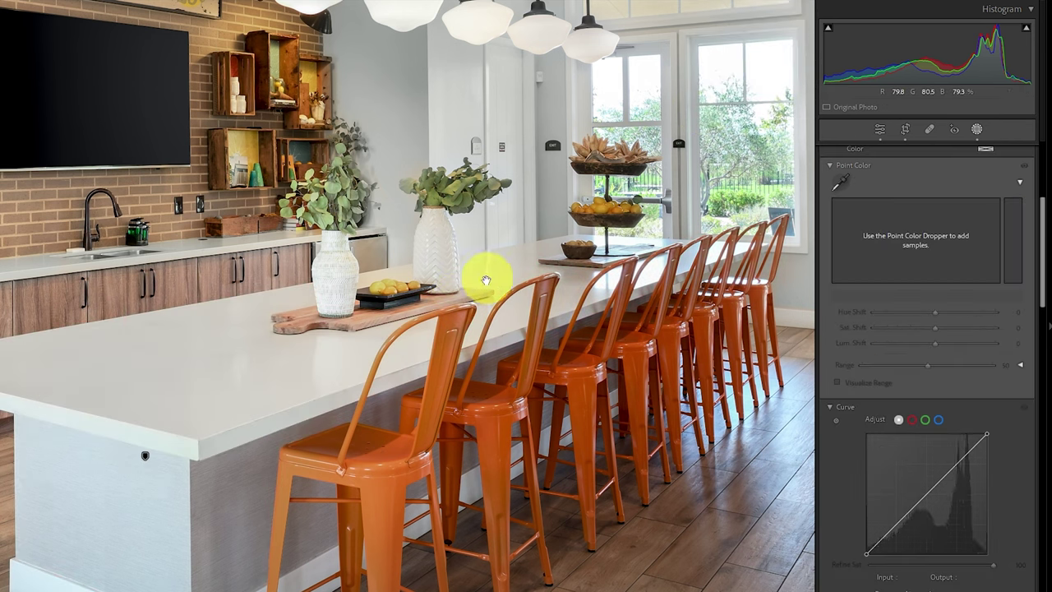
left_click(464, 304)
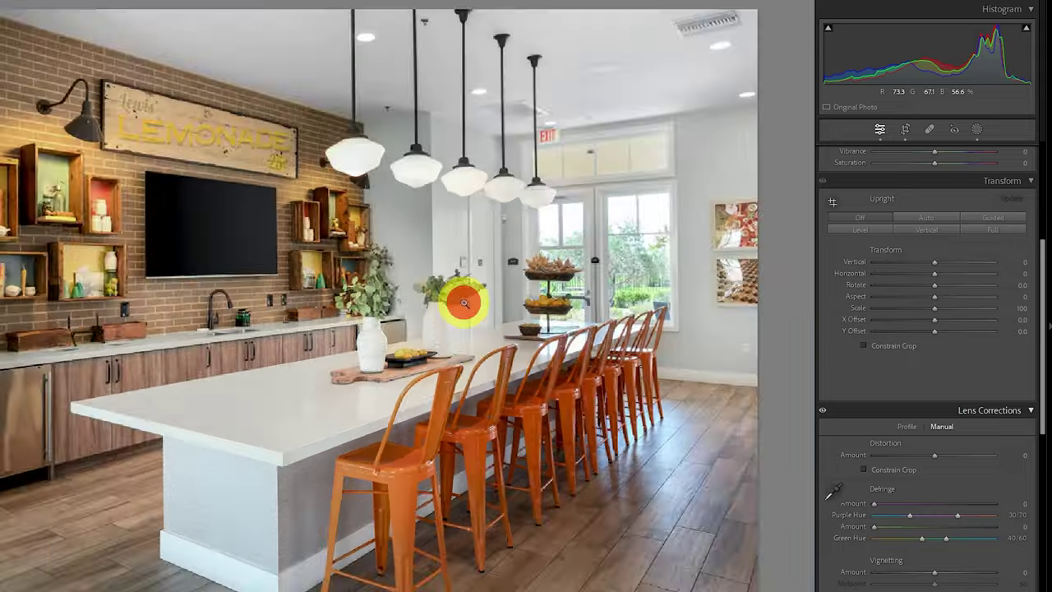
left_click(463, 362)
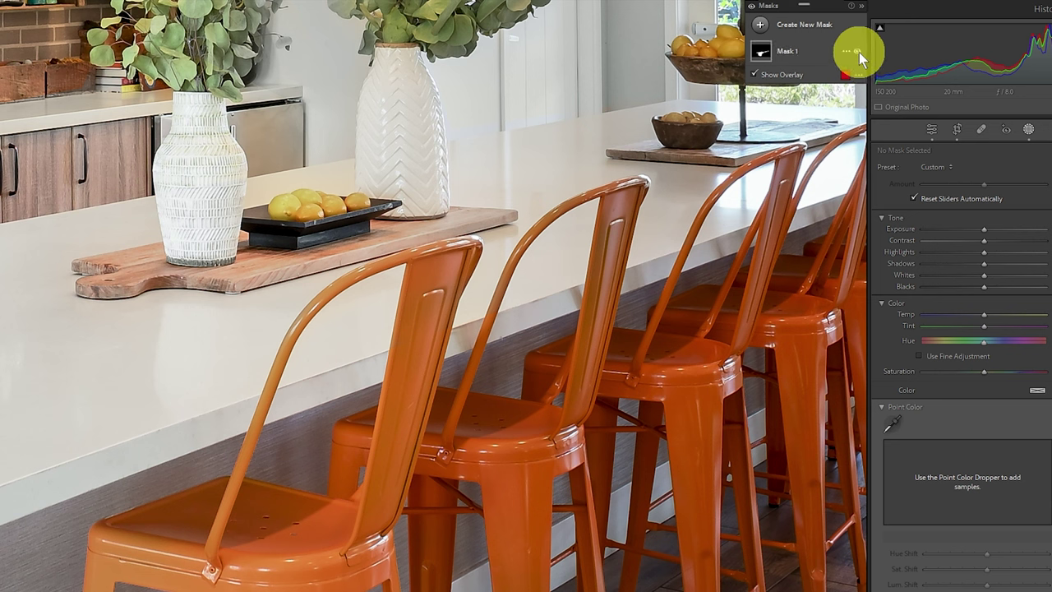
left_click(859, 53)
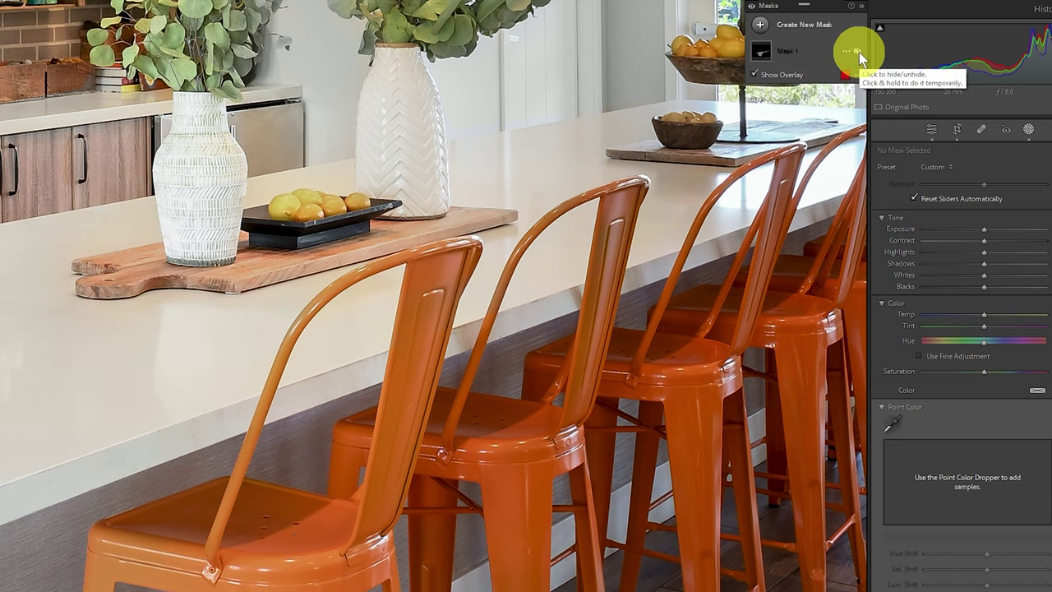
left_click(859, 52)
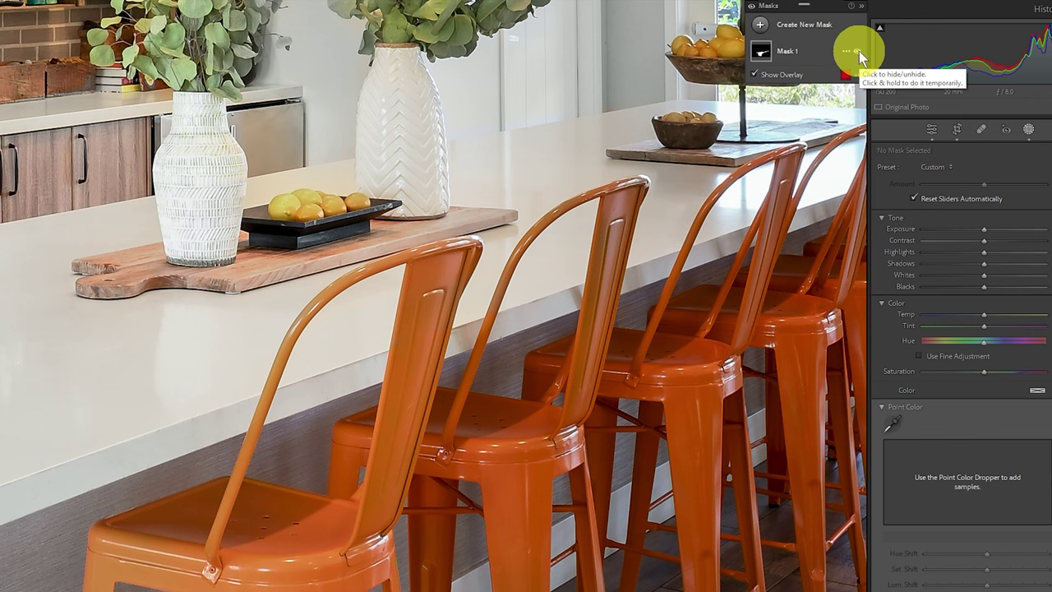
Step: Subtract unwanted areas from Mask 1, brush in the far countertop, and hide the overlay
left_click(798, 51)
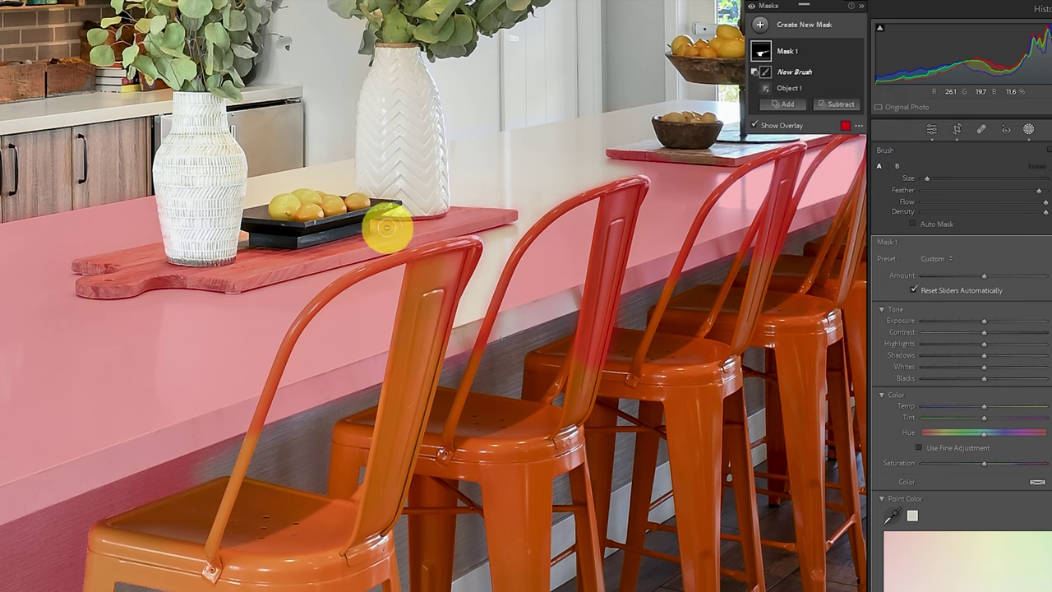
mouse_move(364, 235)
left_mouse_down()
mouse_move(507, 218)
mouse_move(406, 210)
mouse_move(362, 237)
mouse_move(302, 247)
mouse_move(358, 239)
left_mouse_up()
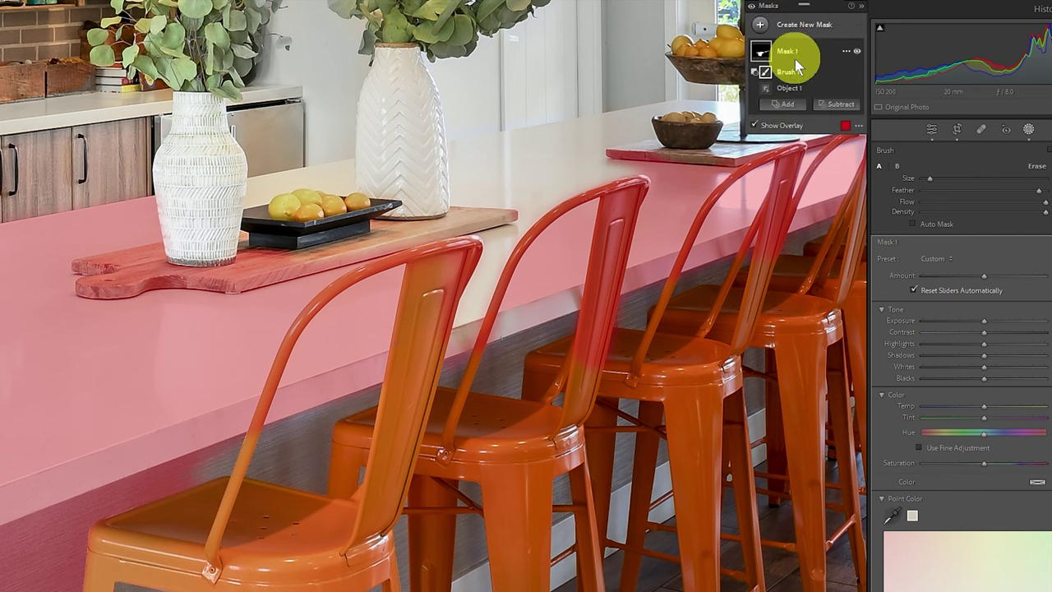
left_click(791, 110)
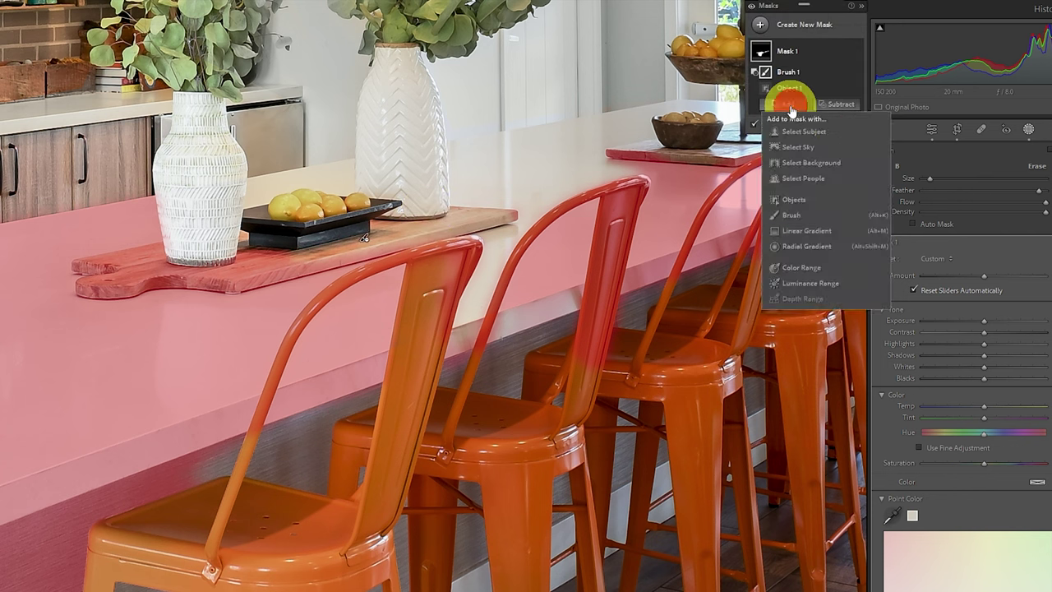
left_click(805, 214)
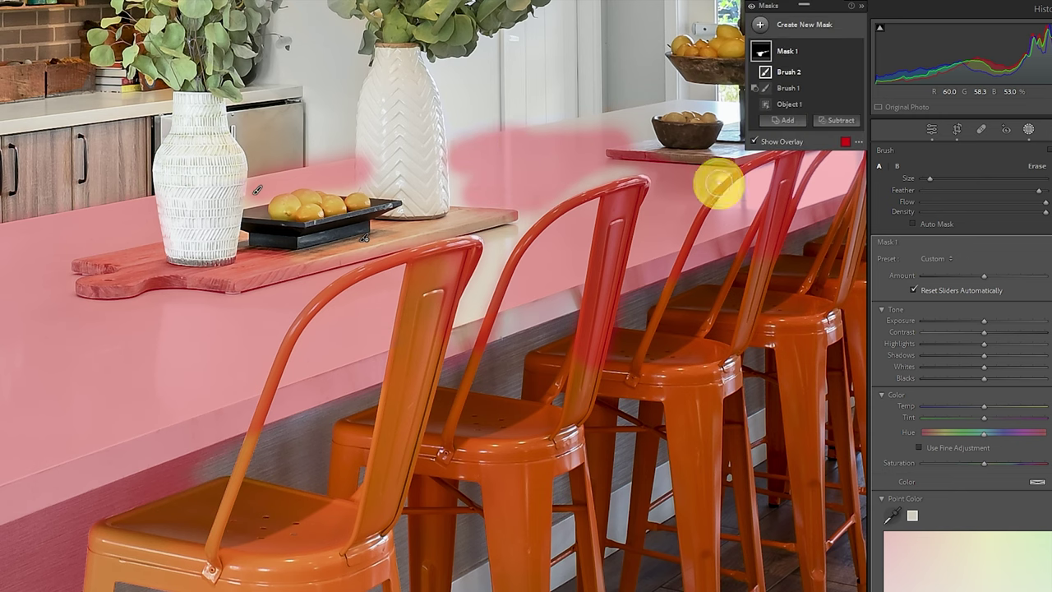
left_click(754, 142)
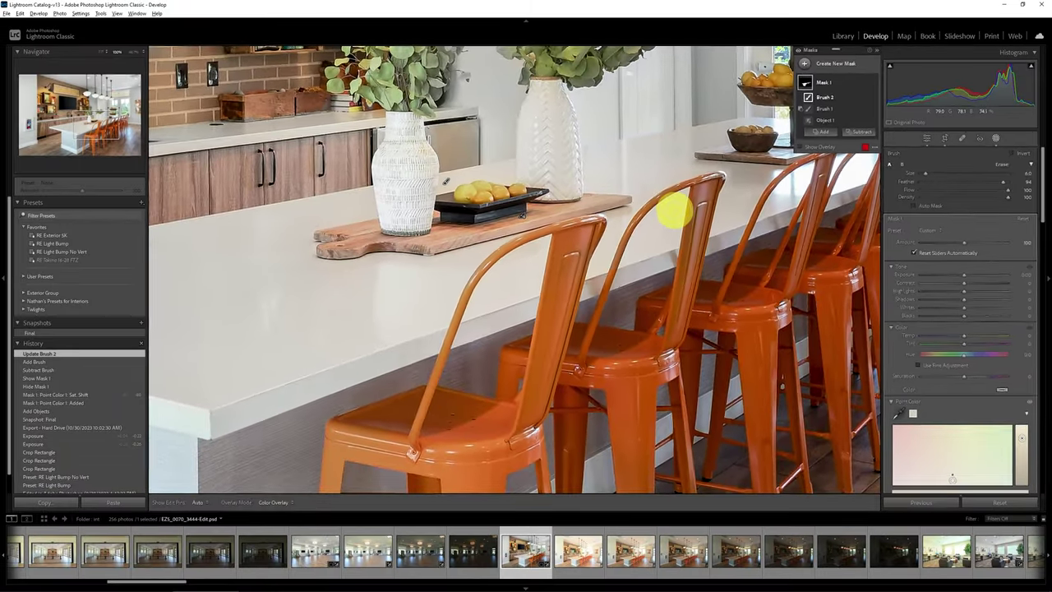
Step: Zoom out to fit the whole kitchen photo and close the Masking panel
left_click(675, 212)
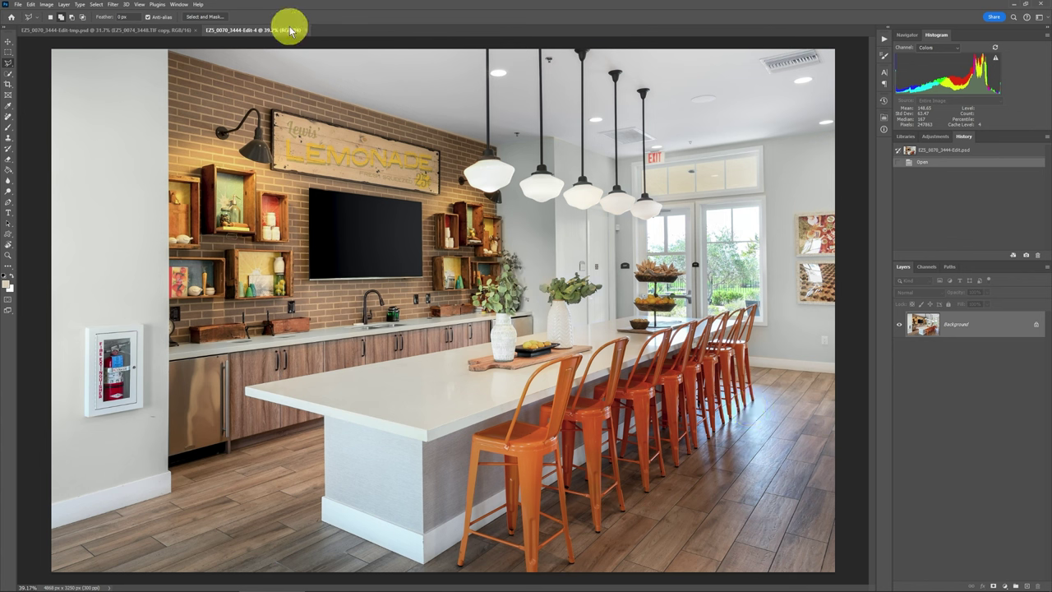
Step: Switch to the layered EZ5_0070_3444-Edit-tmp.psd kitchen document
left_click(109, 30)
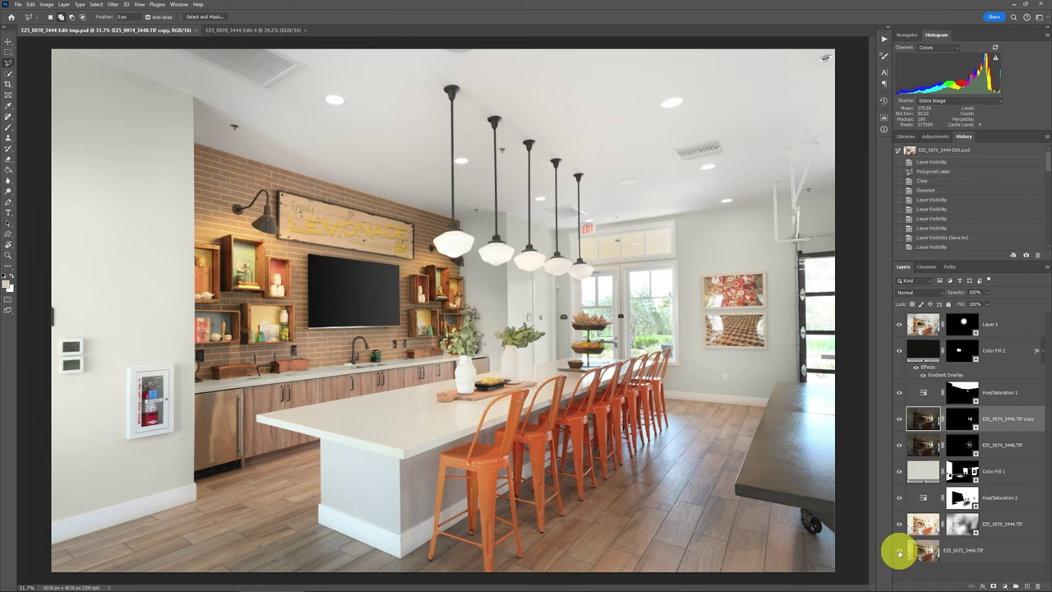
Step: Turn every layer in the Edit-tmp.psd stack back on, re-enabling the image layer's mask
left_click(899, 552, "alt")
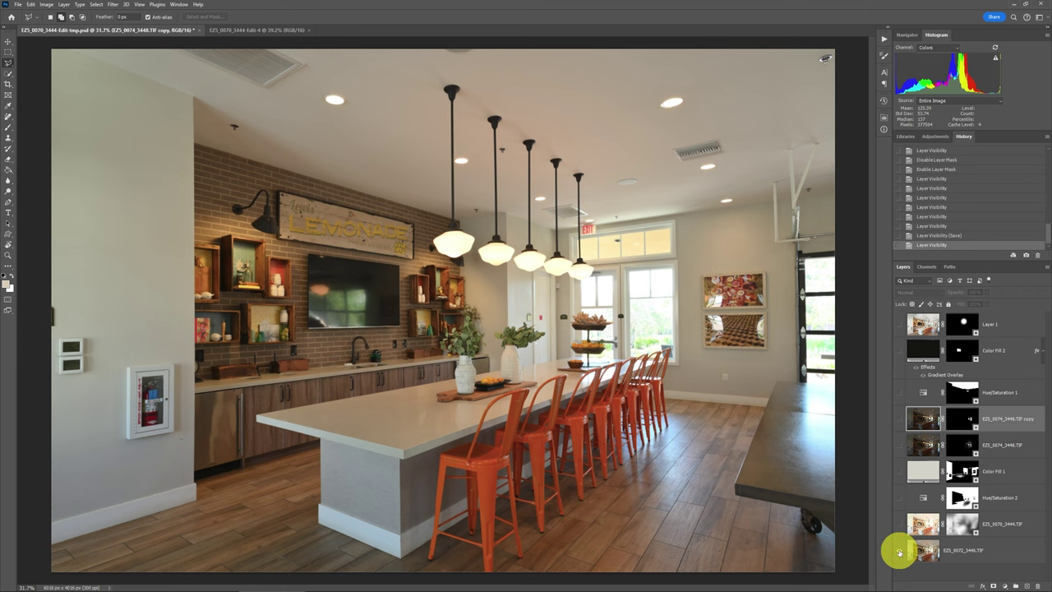
left_click(900, 524)
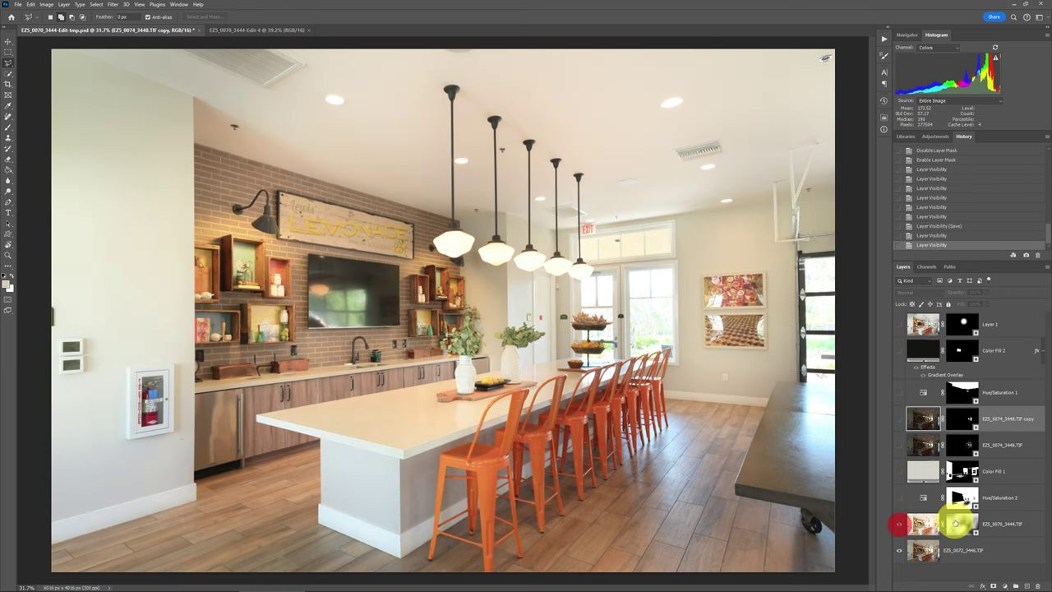
left_click(959, 522, "shift")
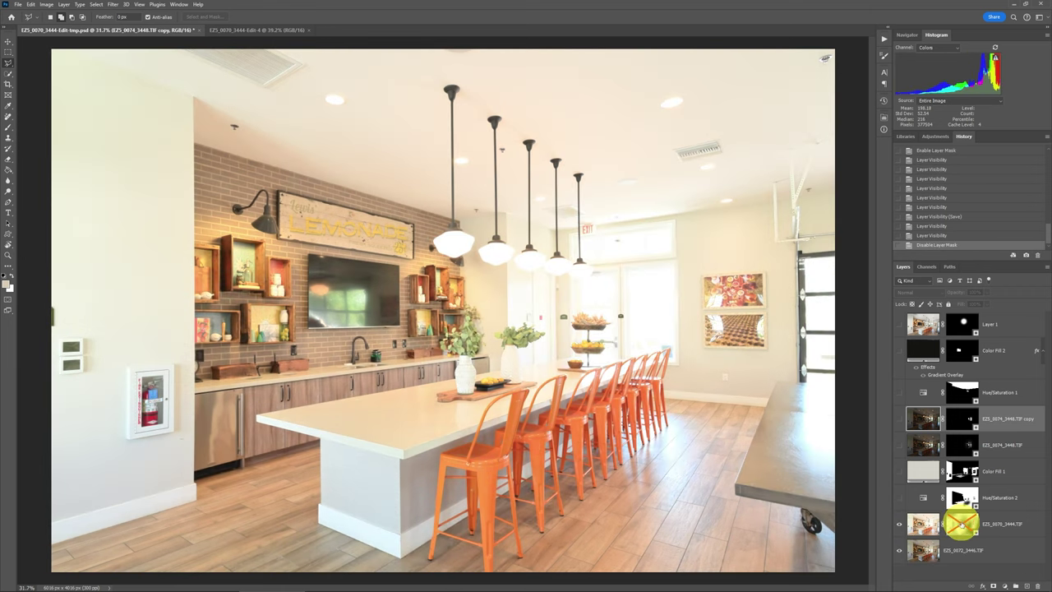
left_click(961, 523)
left_click(899, 498)
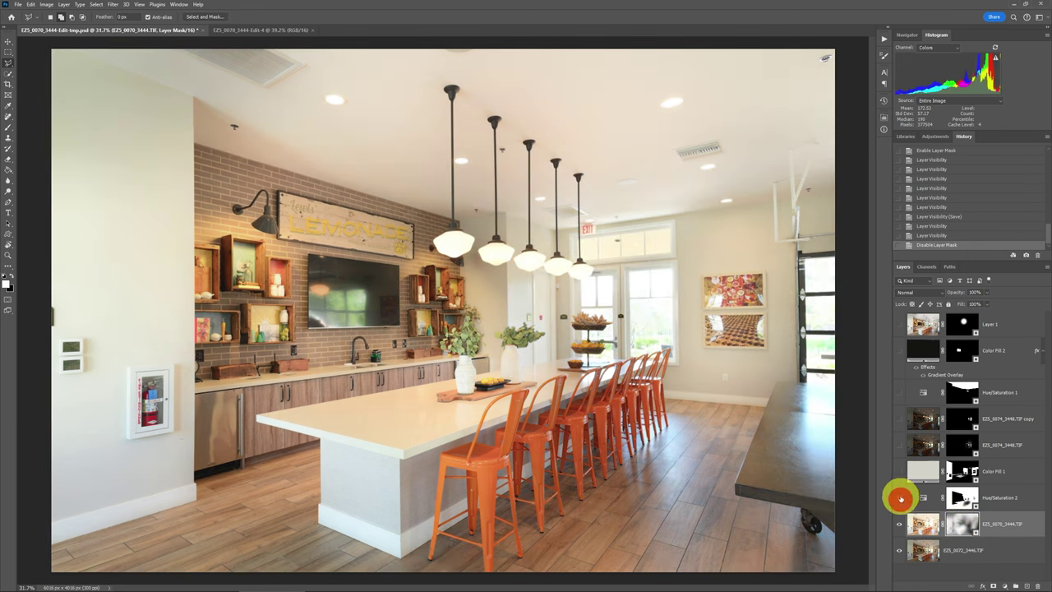
left_click(900, 471)
left_click(899, 445)
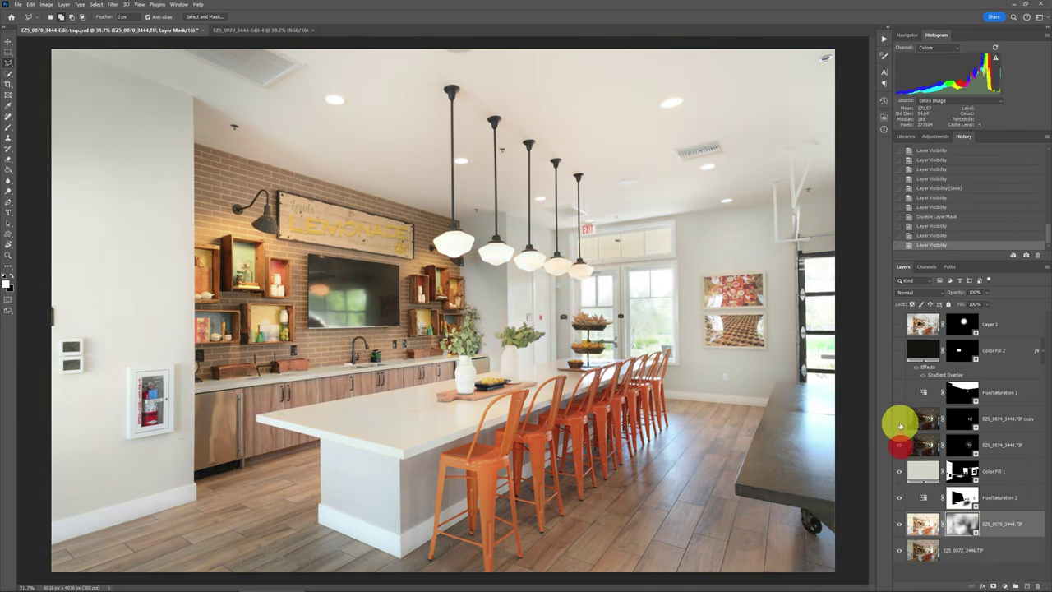
left_click(899, 418)
left_click(900, 393)
left_click(899, 352)
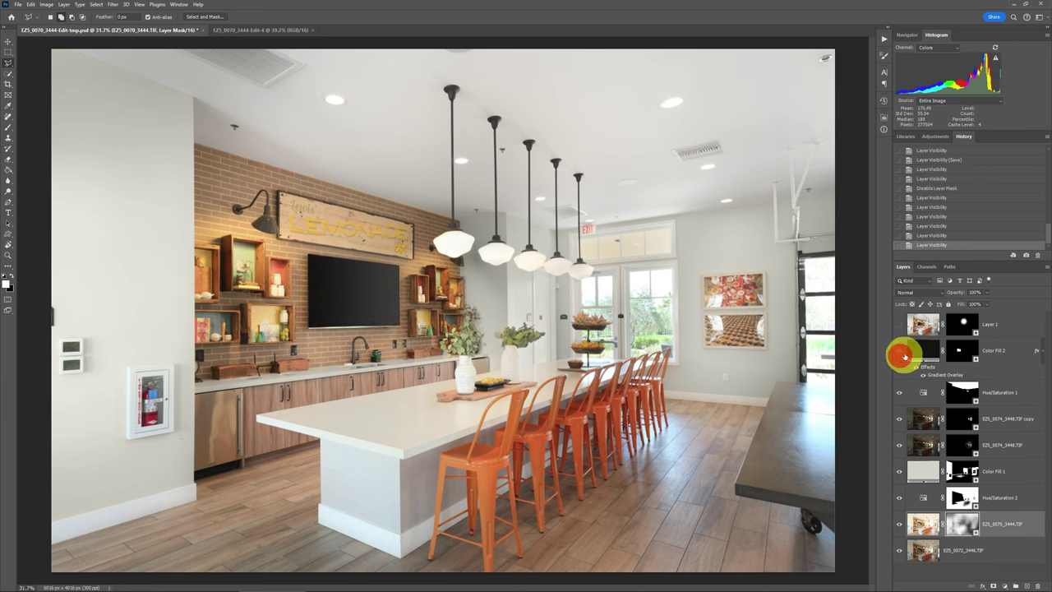
left_click(900, 325)
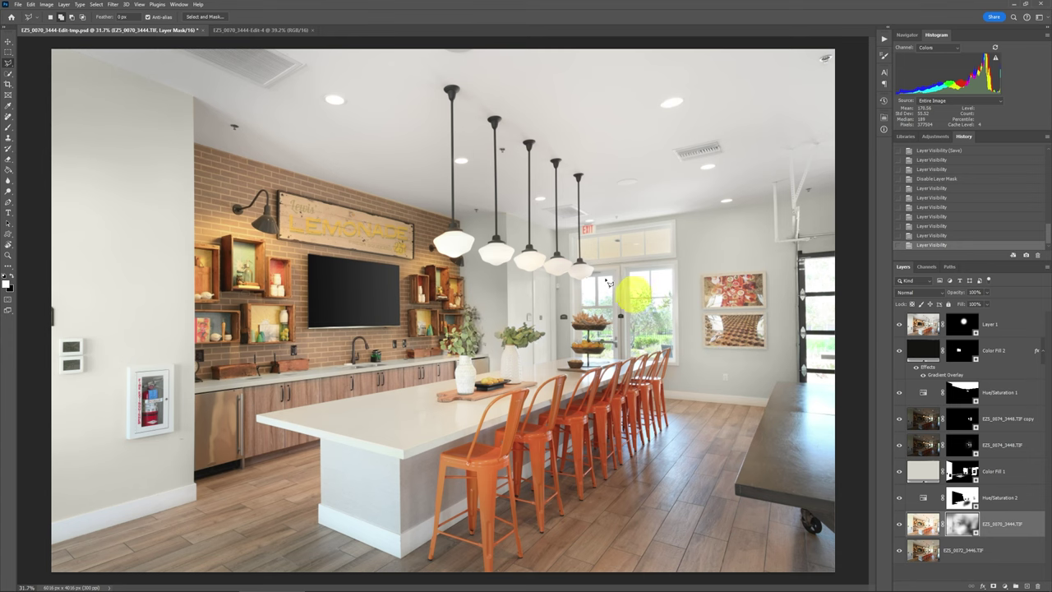
Step: Switch to the EZ5_0070_3444-Edit-4 photo and open Select > Color Range
left_click(257, 31)
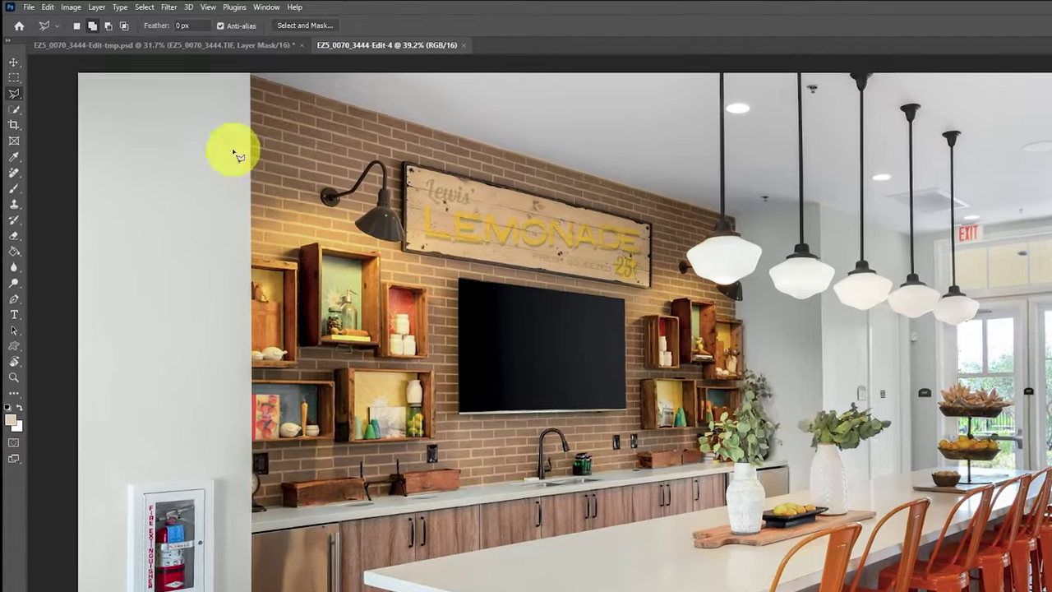
left_click(144, 7)
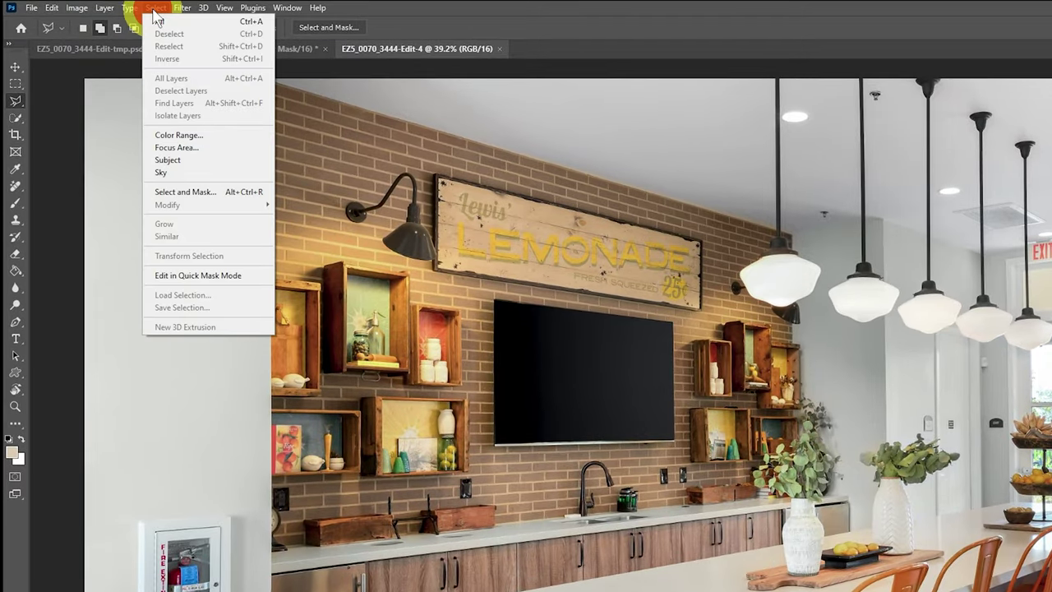
left_click(210, 136)
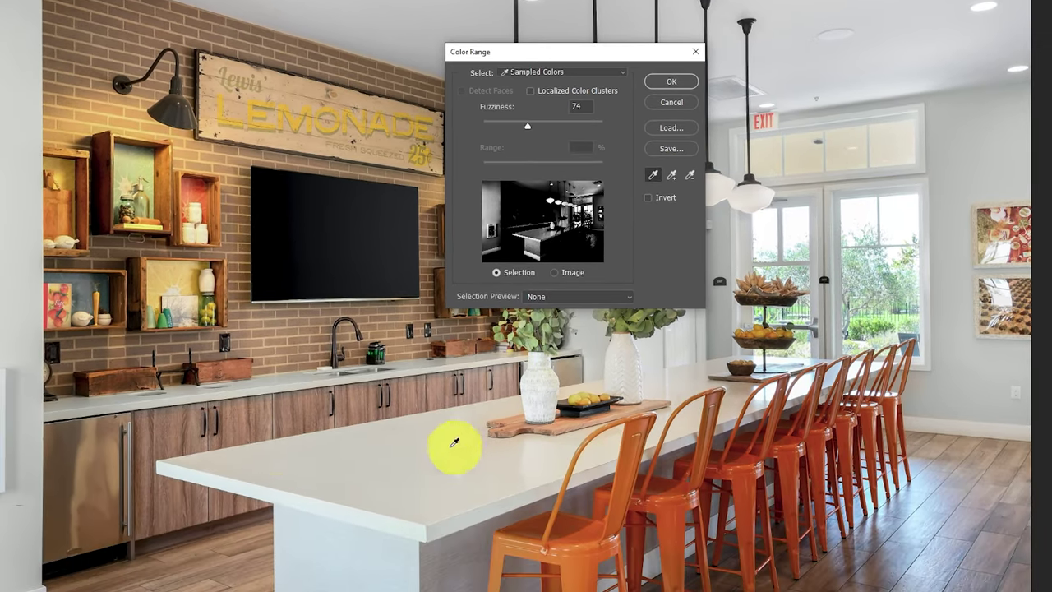
Step: Sample the white island counter and set the selection preview to Black Matte
left_click(494, 448)
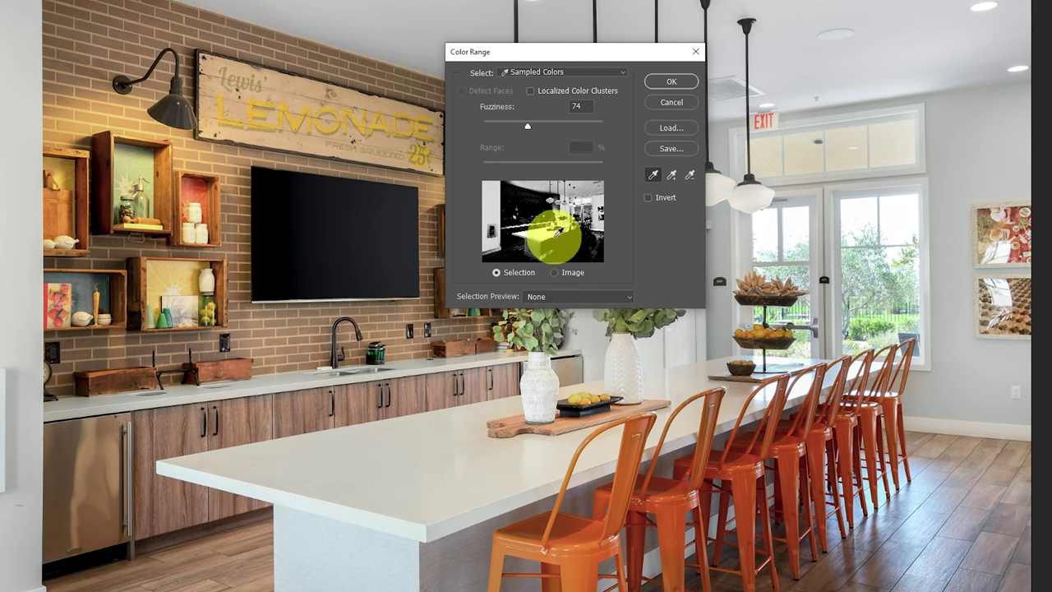
left_click(589, 297)
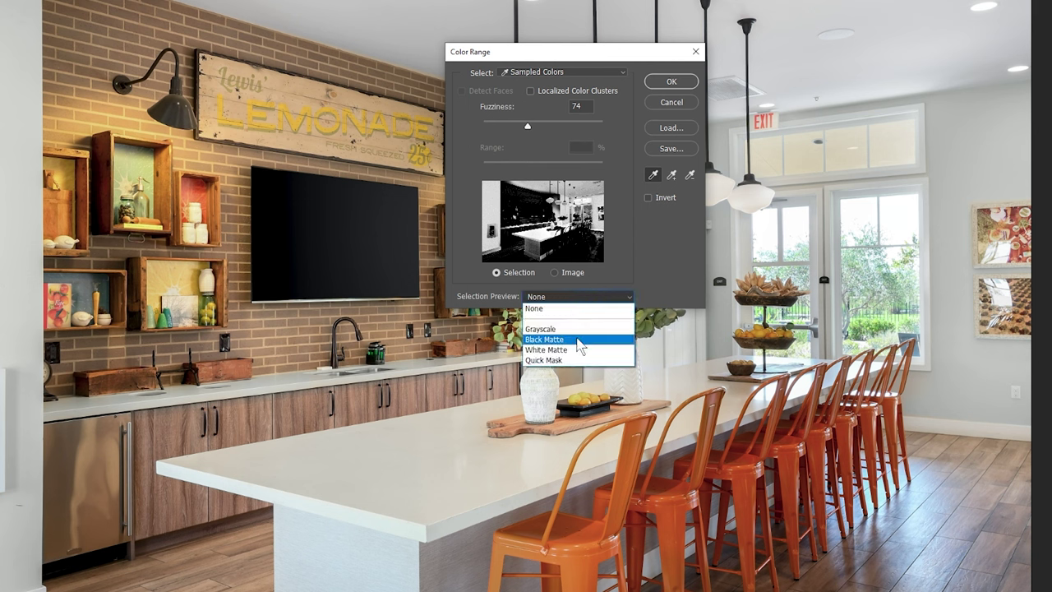
left_click(577, 342)
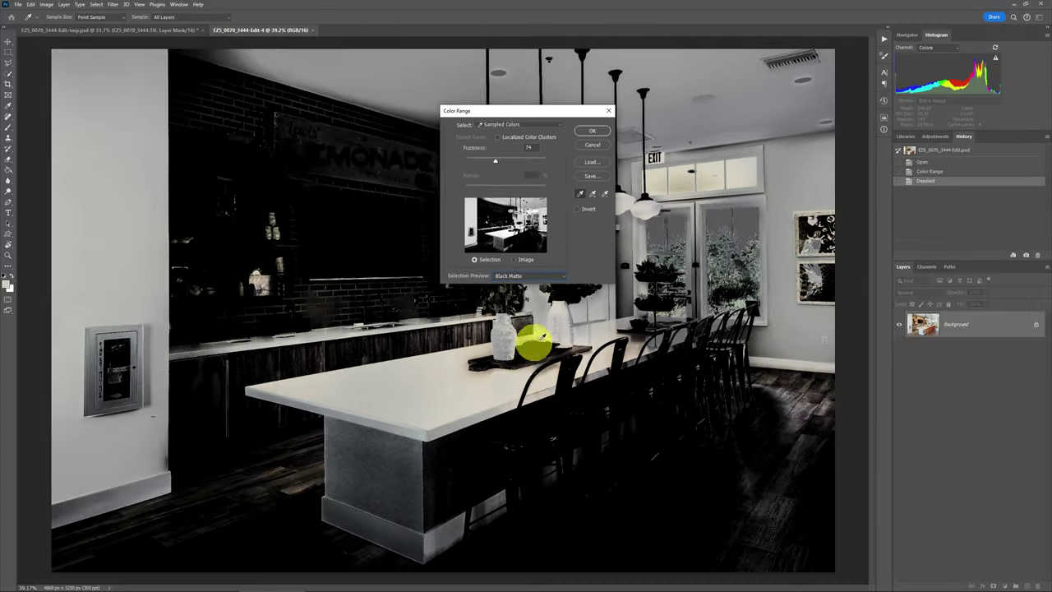
left_click_drag(498, 117, 527, 100)
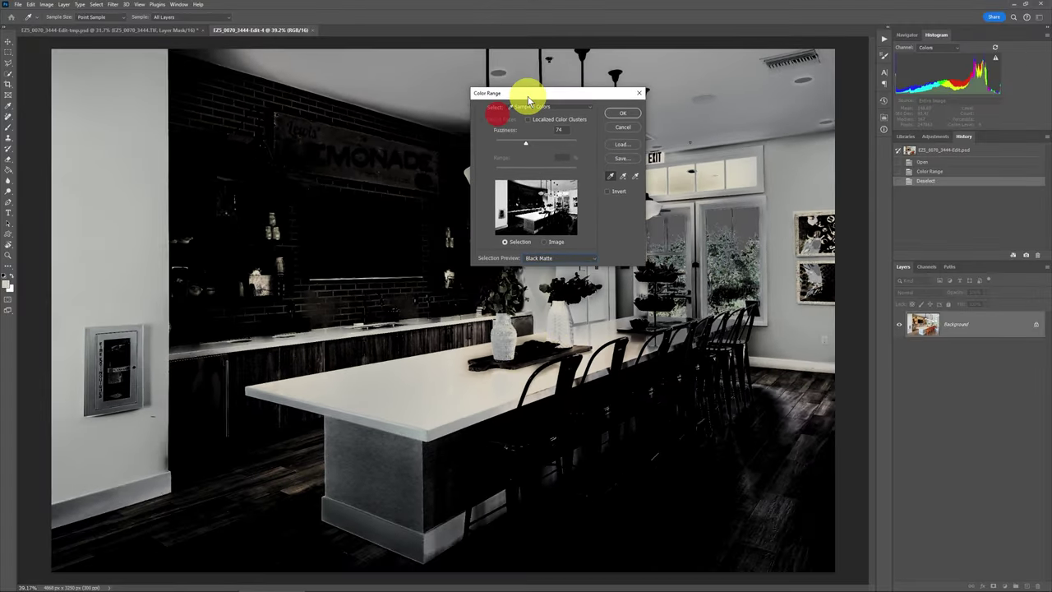
mouse_move(526, 144)
left_mouse_down()
mouse_move(512, 146)
mouse_move(527, 147)
left_mouse_up()
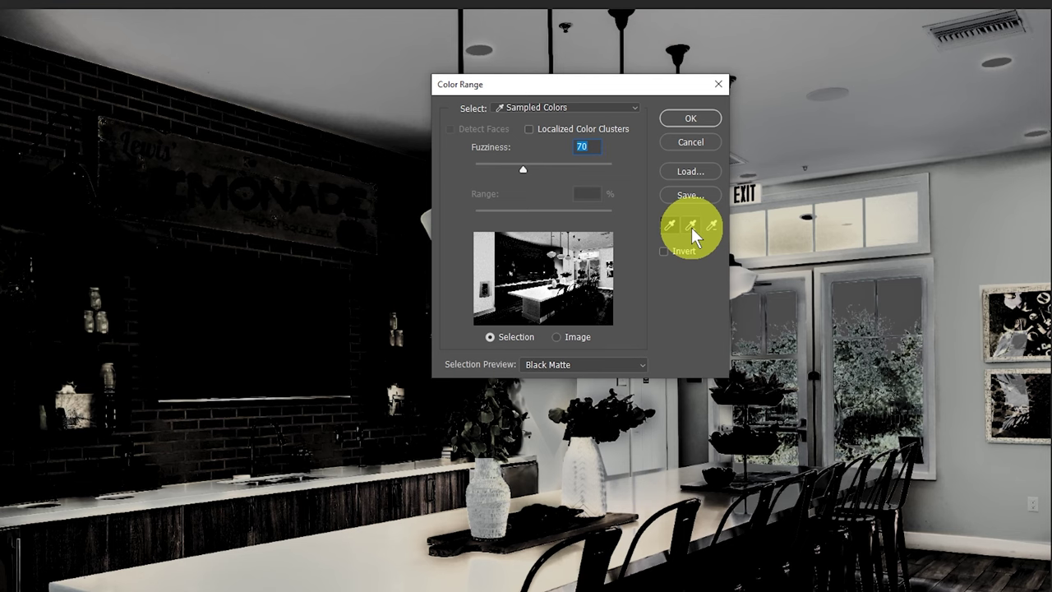
Step: Add more counter shades to the sample and lower Fuzziness to 49
left_click(690, 226)
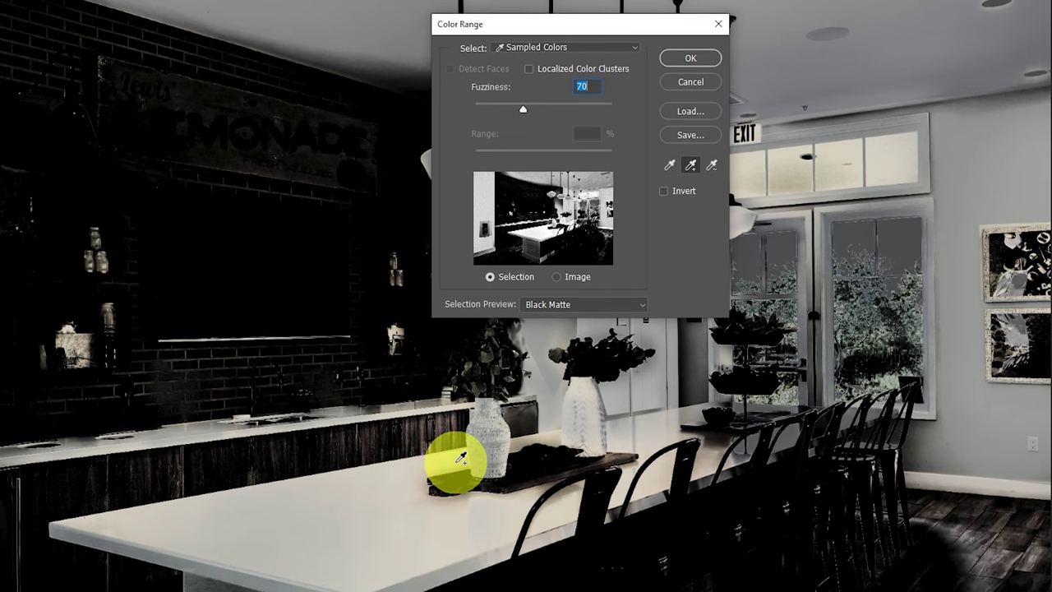
left_click(462, 491)
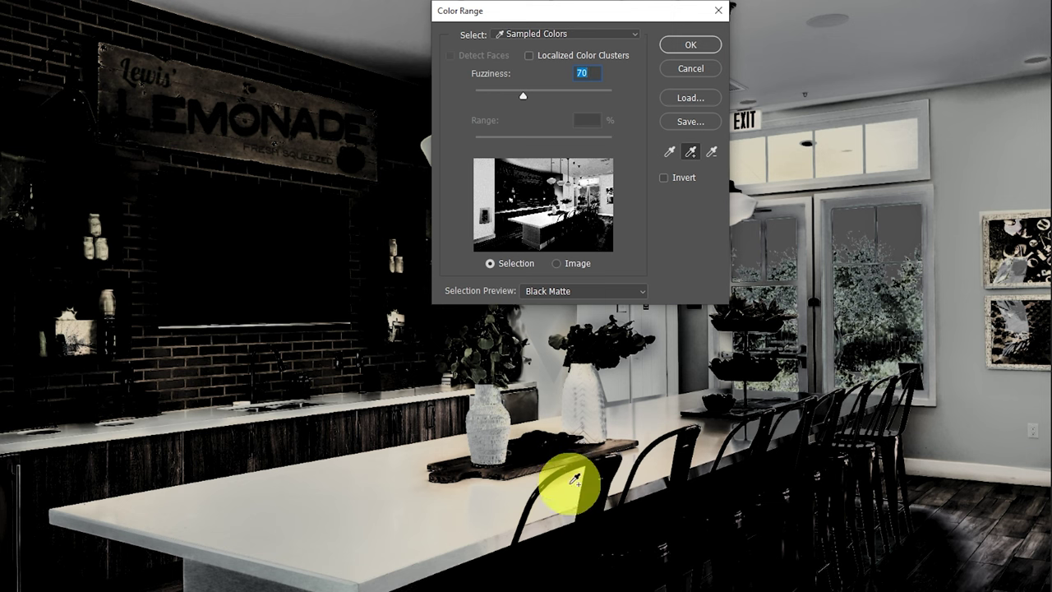
left_click(571, 486)
left_click(712, 445)
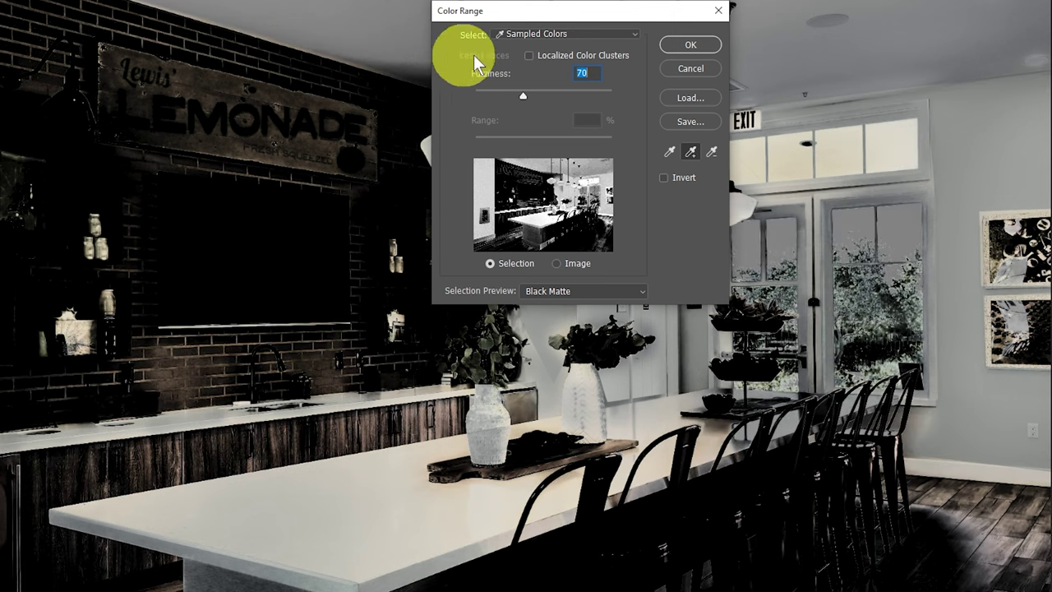
left_click_drag(523, 96, 509, 97)
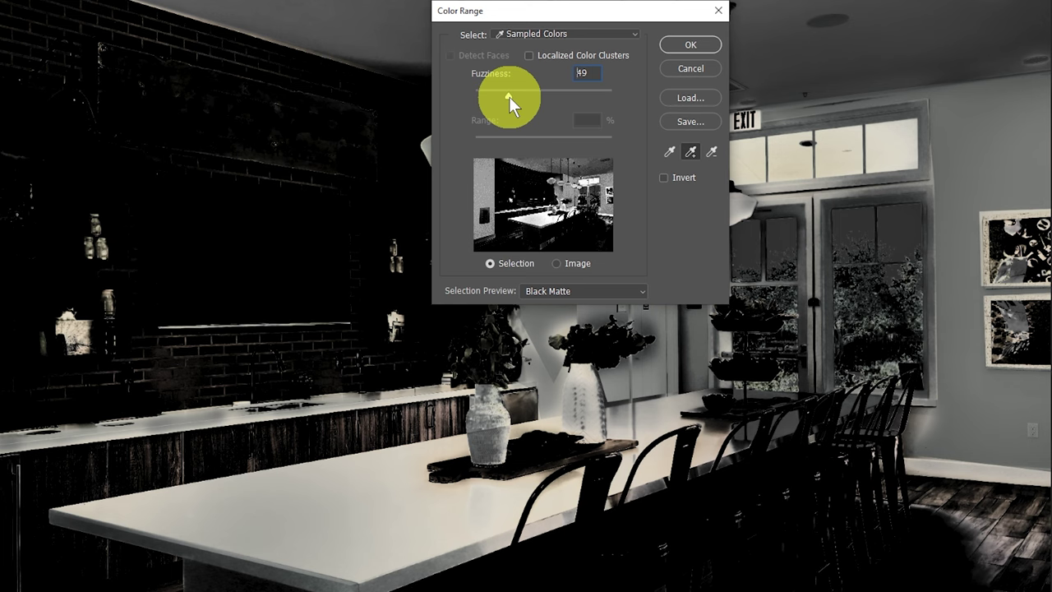
left_click(509, 96)
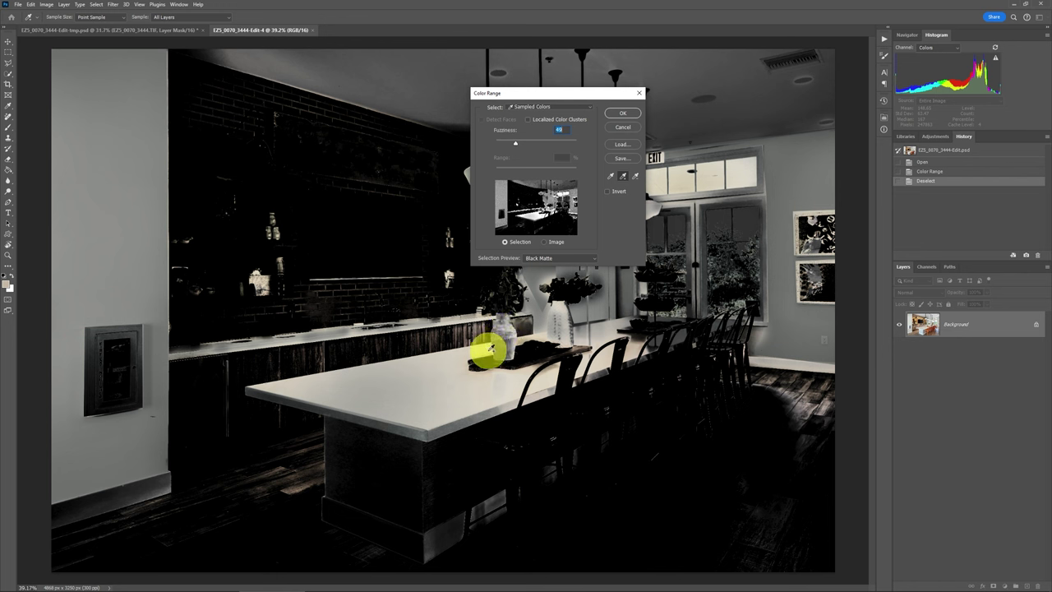
left_click(491, 348)
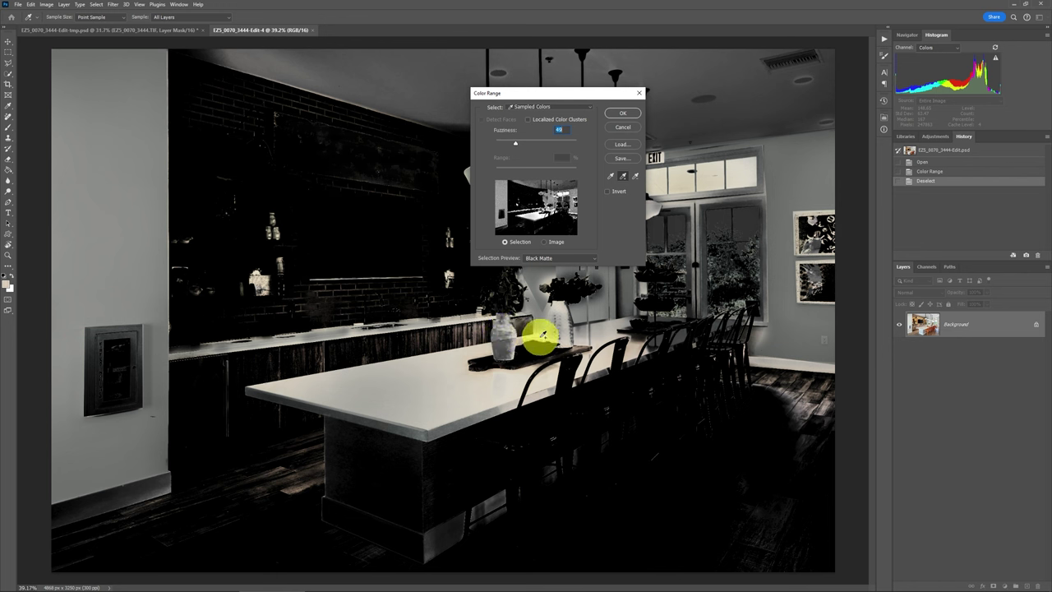
Step: Confirm the colour range and add a Hue/Saturation 1 adjustment layer masked to the selection
left_click(624, 121)
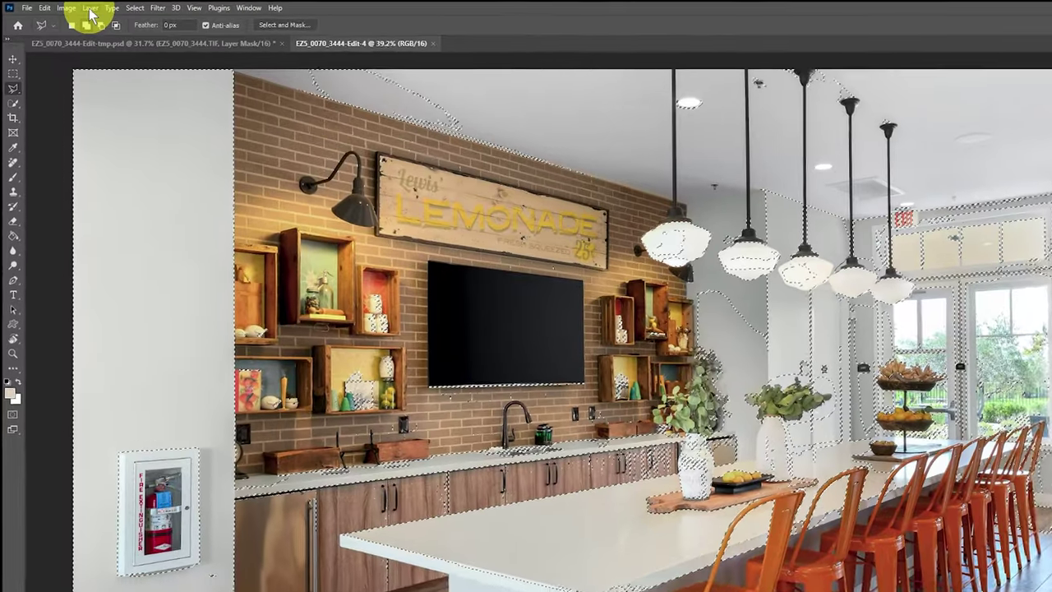
left_click(63, 4)
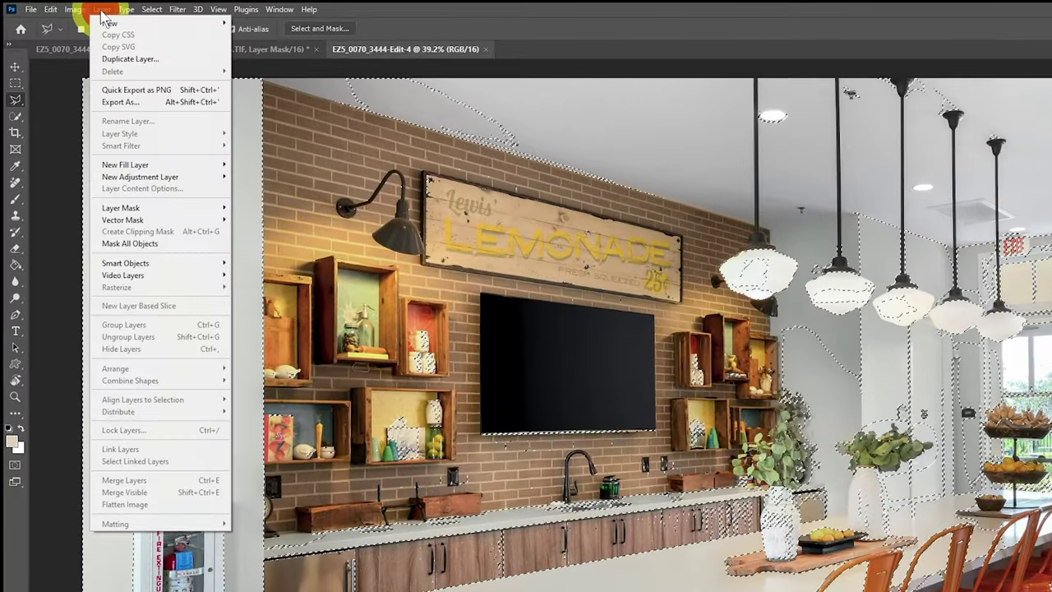
left_click(189, 184)
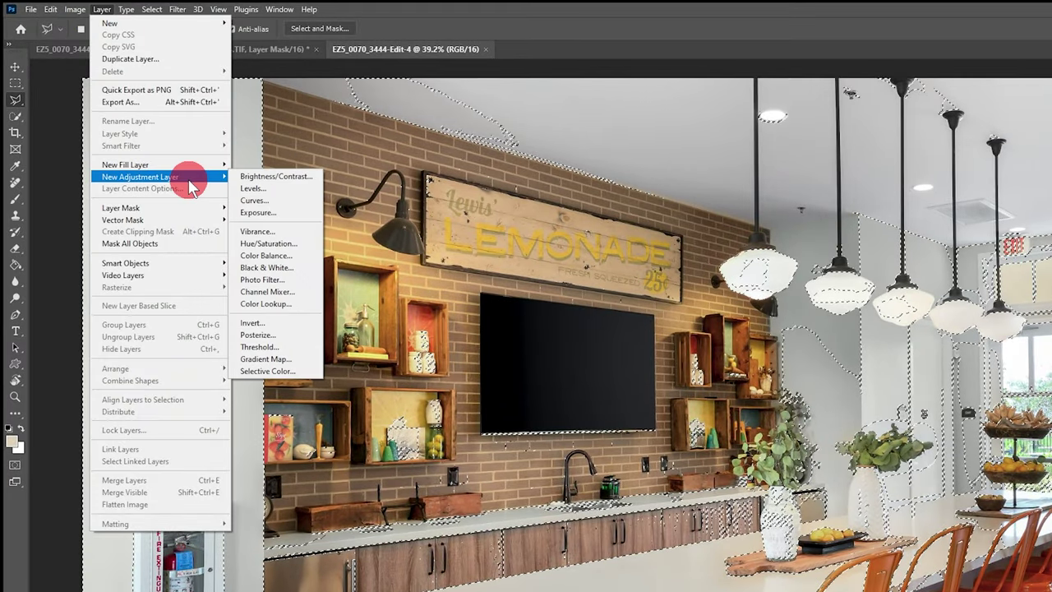
left_click(292, 244)
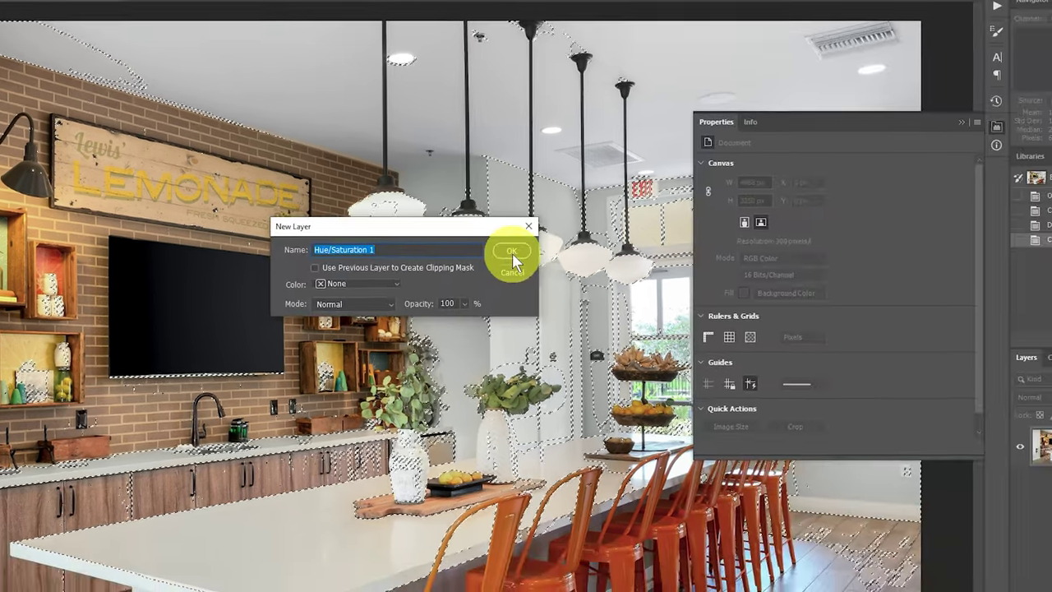
left_click(512, 253)
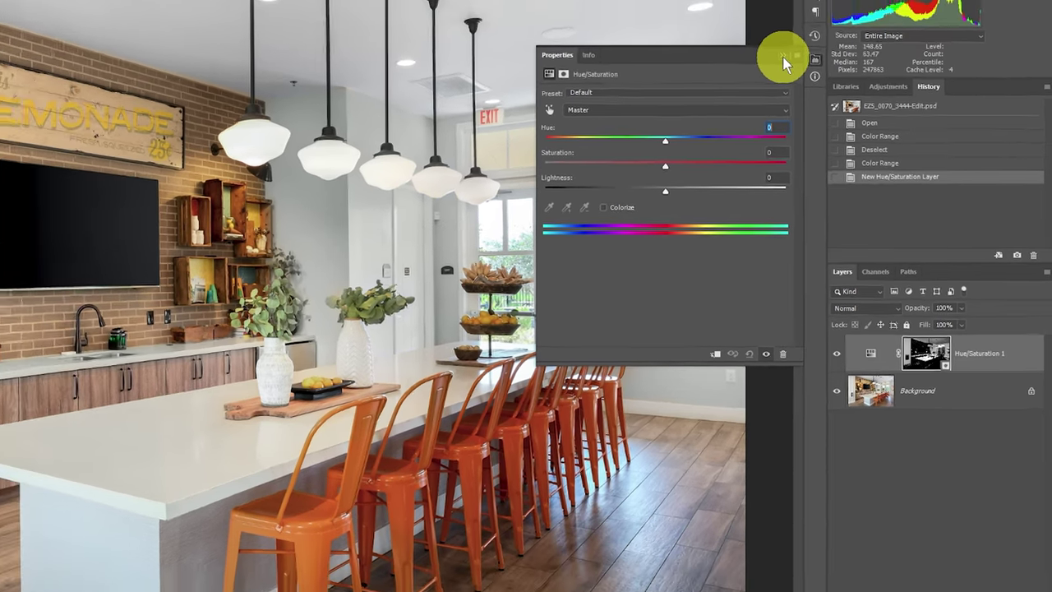
Step: Inspect the new layer's mask, then show its Hue/Saturation settings in Properties
left_click(782, 58)
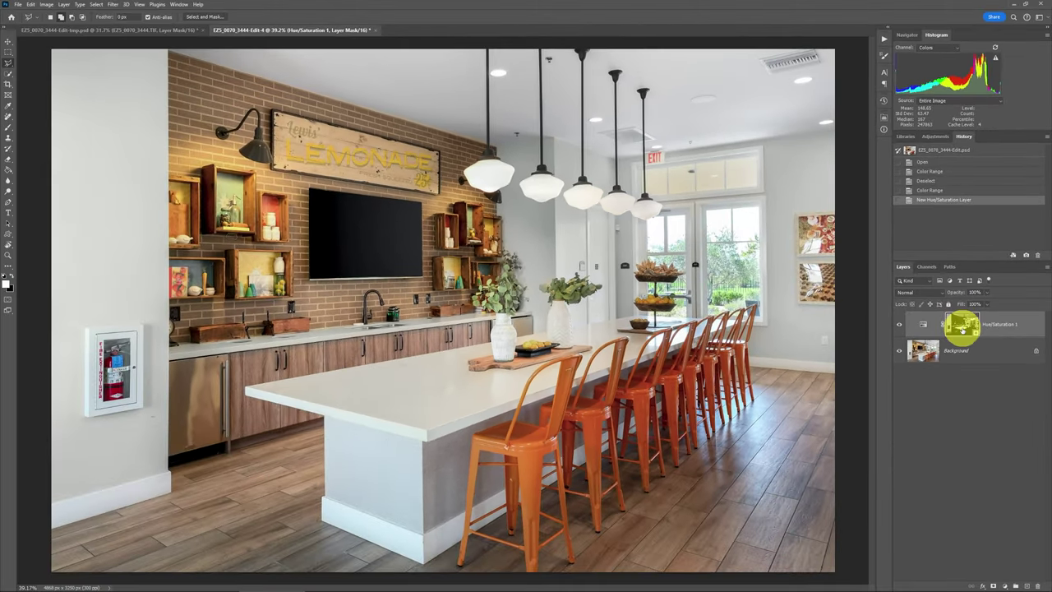
left_click(963, 328)
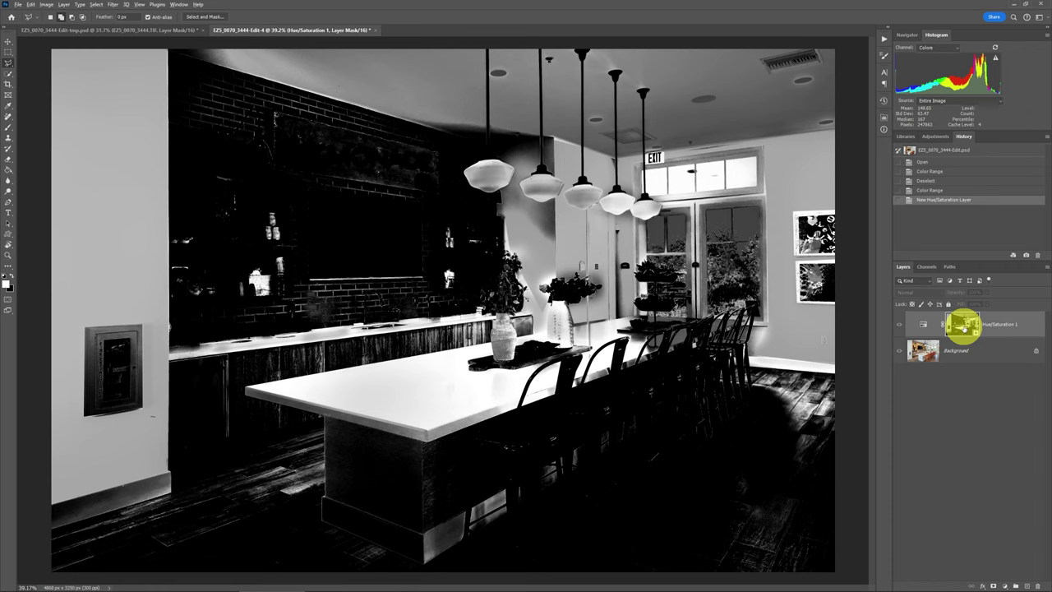
left_click(964, 327, "alt")
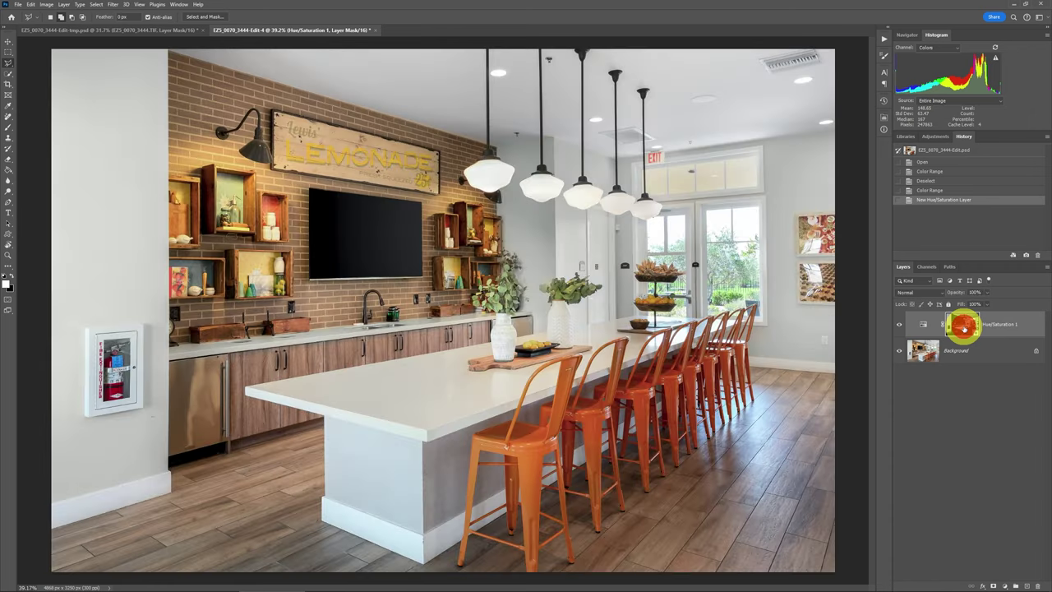
left_click(883, 119)
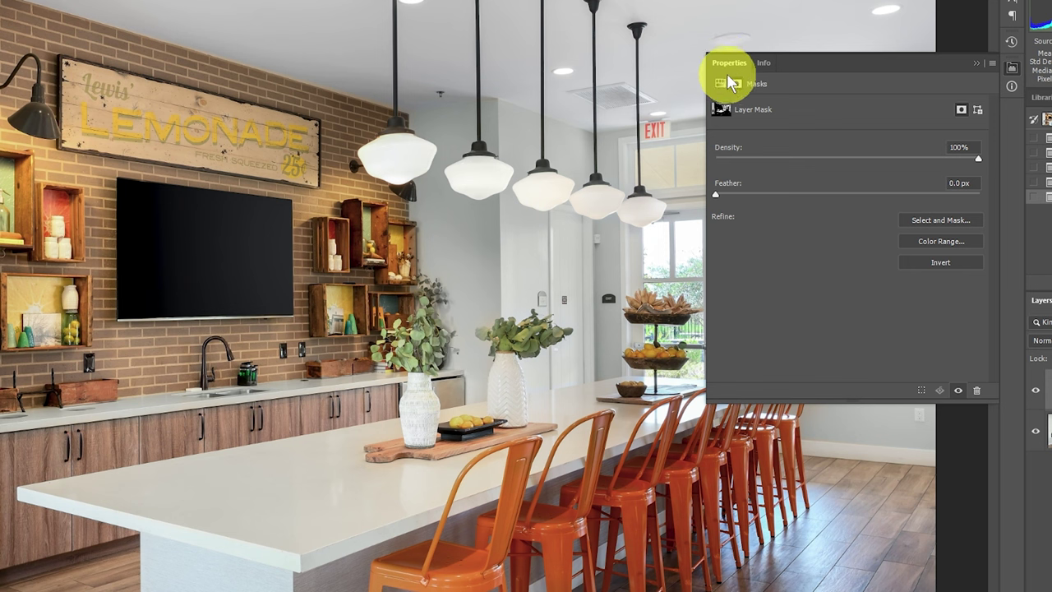
left_click(724, 80)
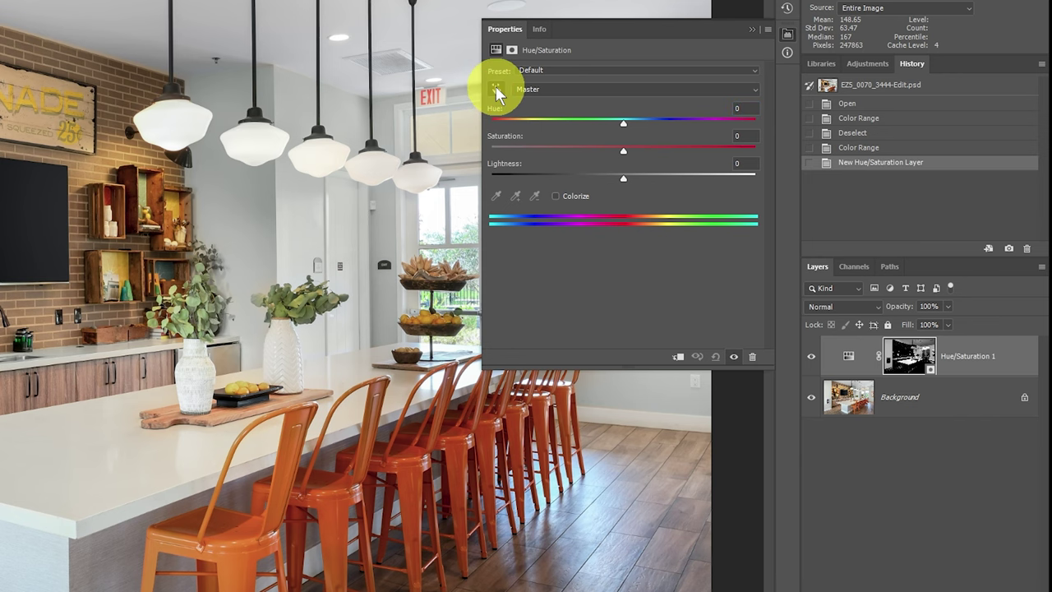
Step: Target Yellows by sampling the island's orange cast, narrowing the range to 10°/45°–75°\98°
left_click(495, 88)
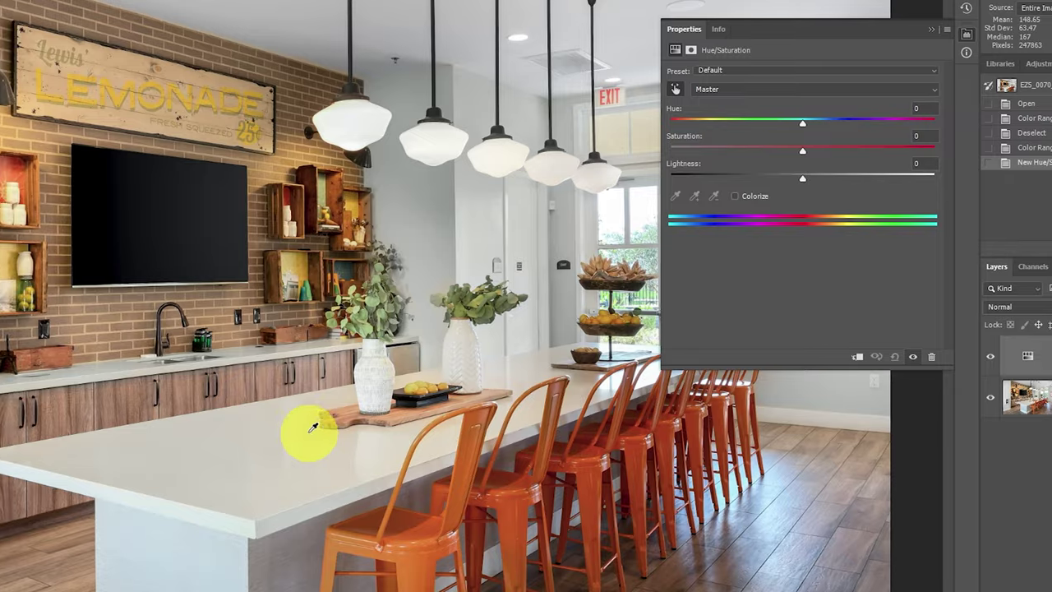
left_click(278, 415)
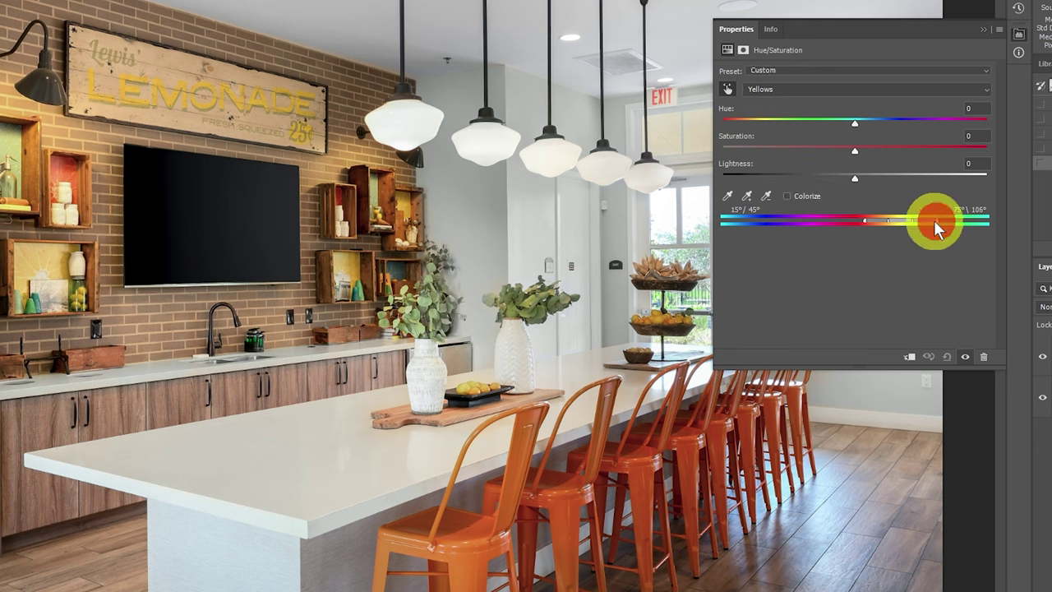
left_click_drag(931, 221, 929, 222)
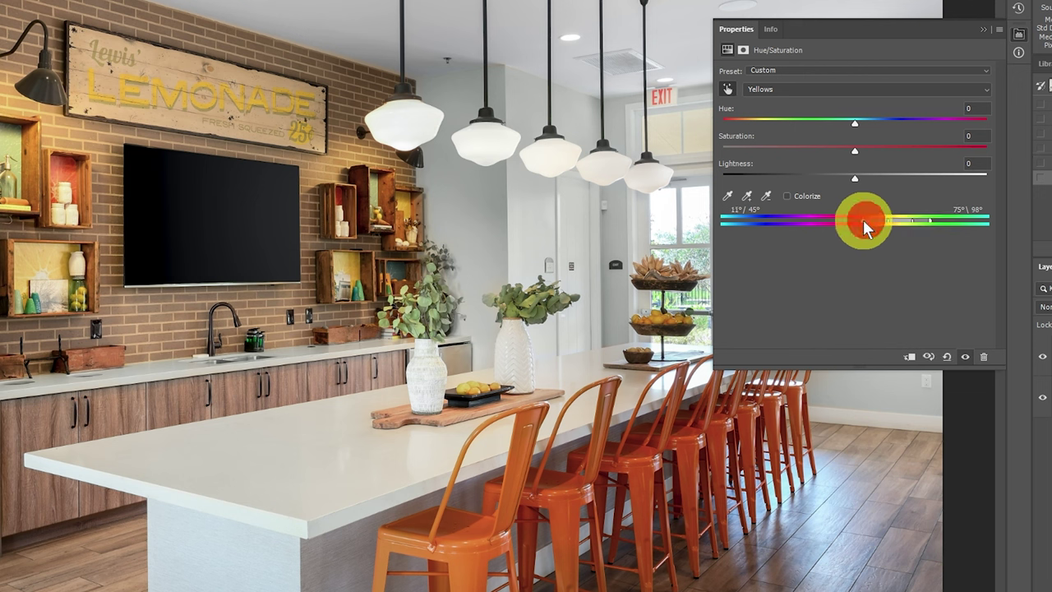
left_click_drag(863, 220, 863, 219)
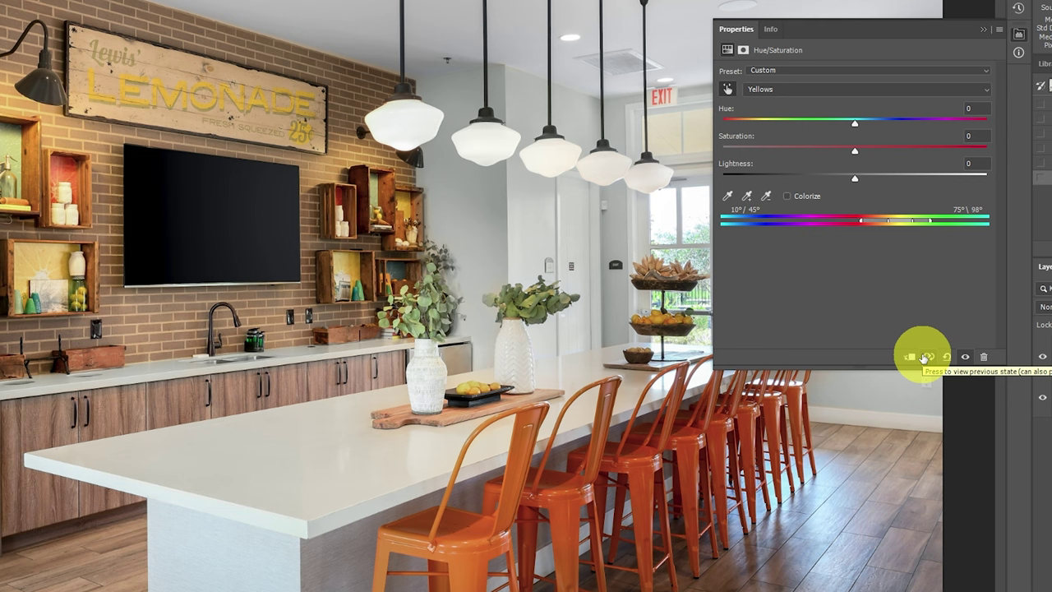
Step: Set the Yellows saturation to -76 and close the Properties panel
left_click(754, 148)
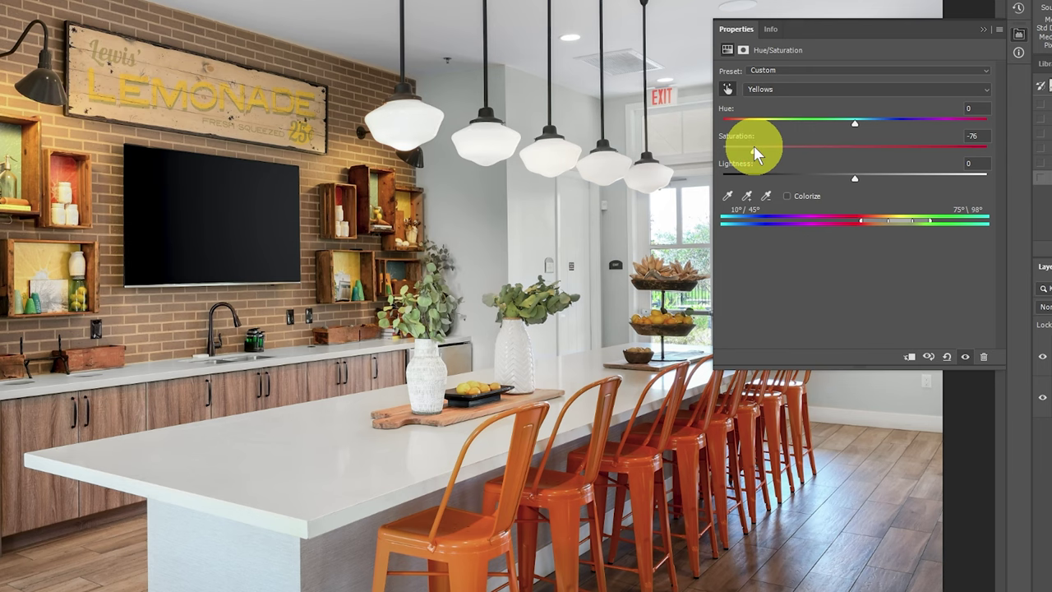
left_click(986, 30)
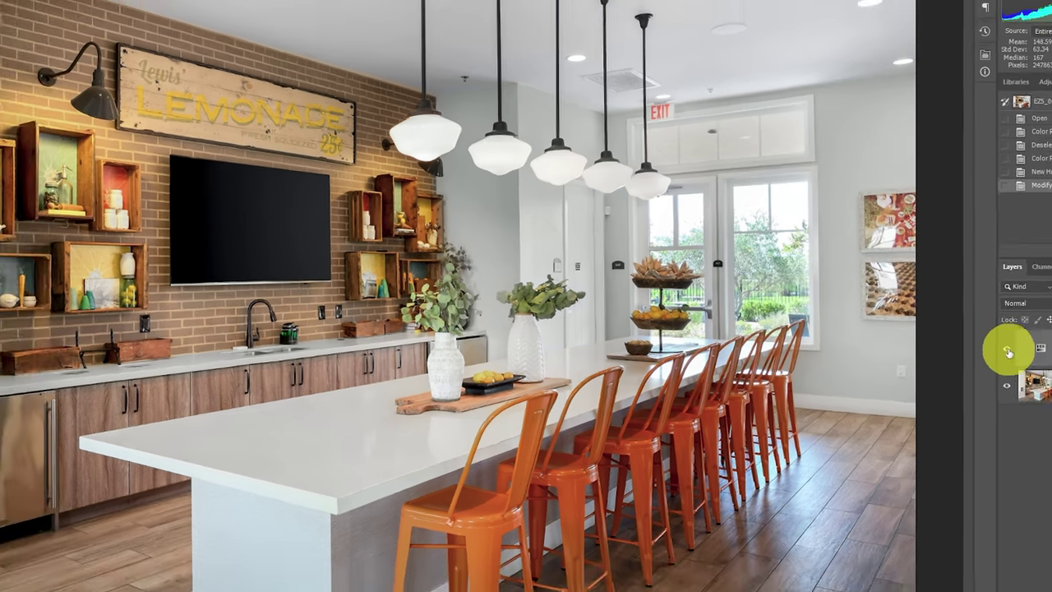
left_click(1043, 356)
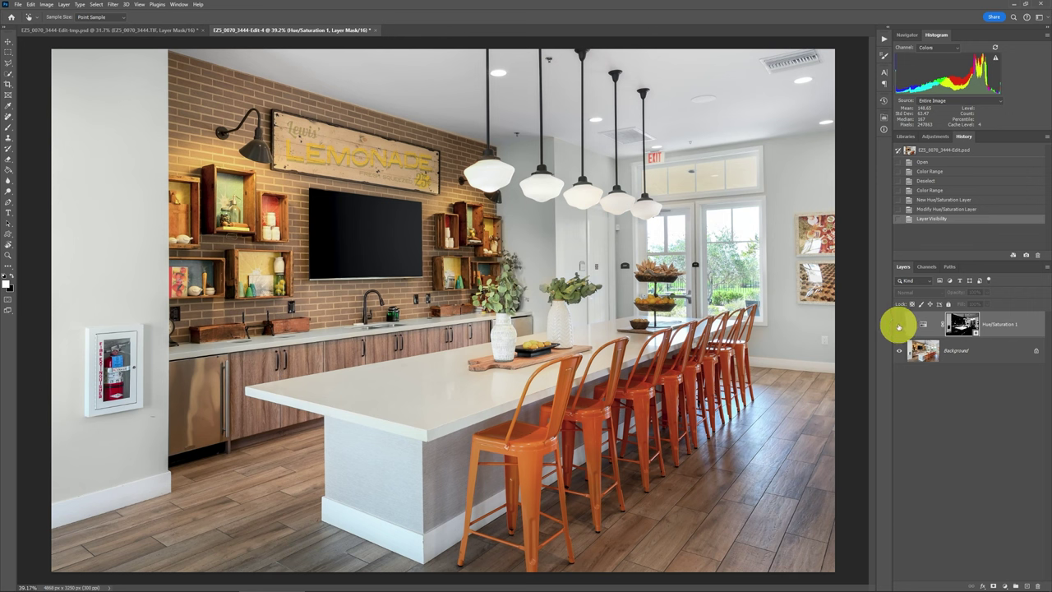
left_click(918, 330)
Step: Toggle the Hue/Saturation 1 layer on and off to compare the island before and after
left_click(899, 327)
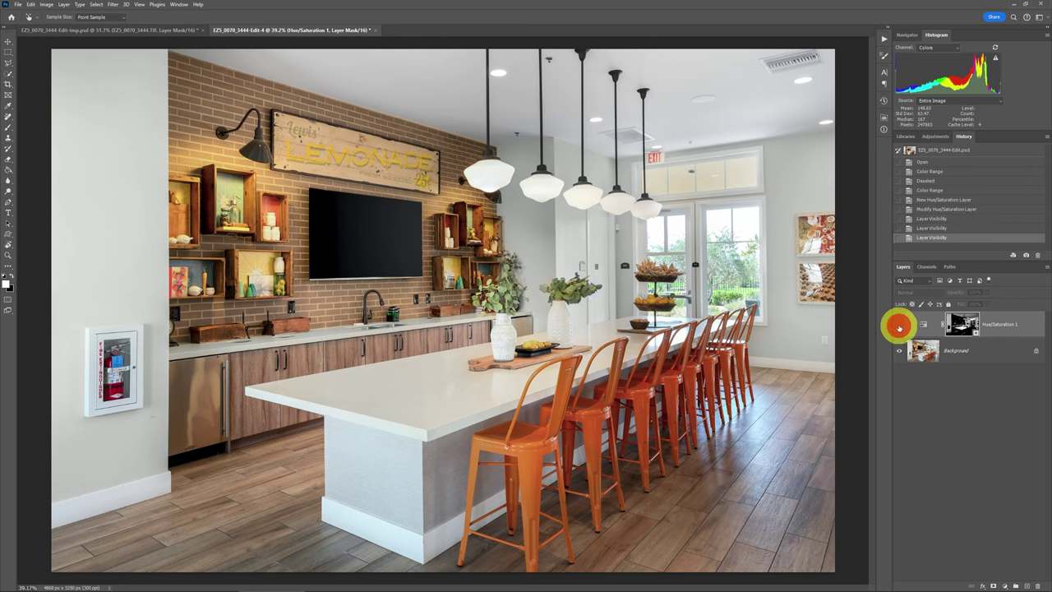
left_click(900, 327)
left_click(900, 328)
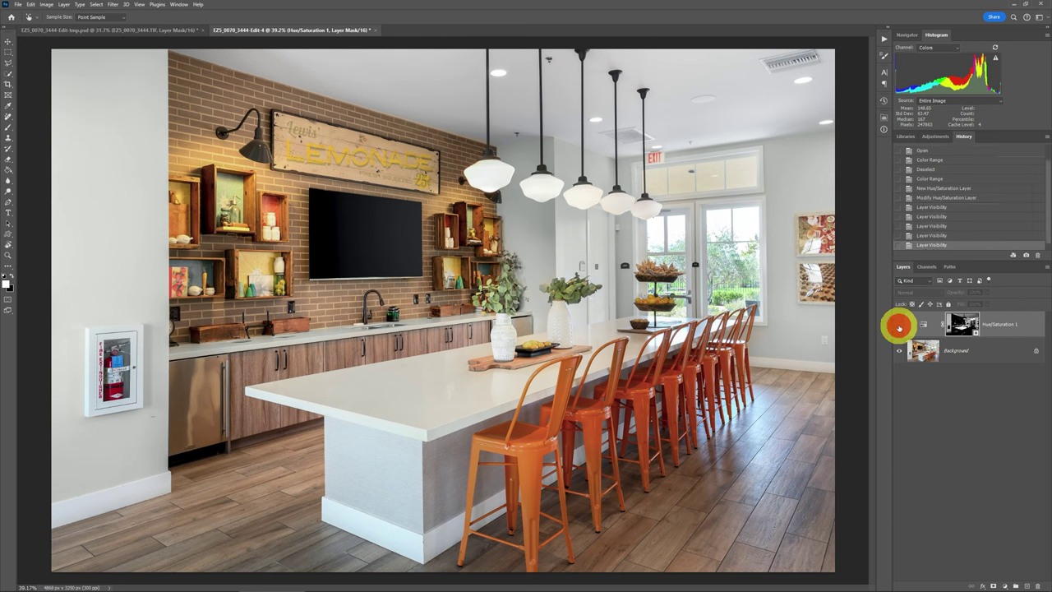
left_click(900, 328)
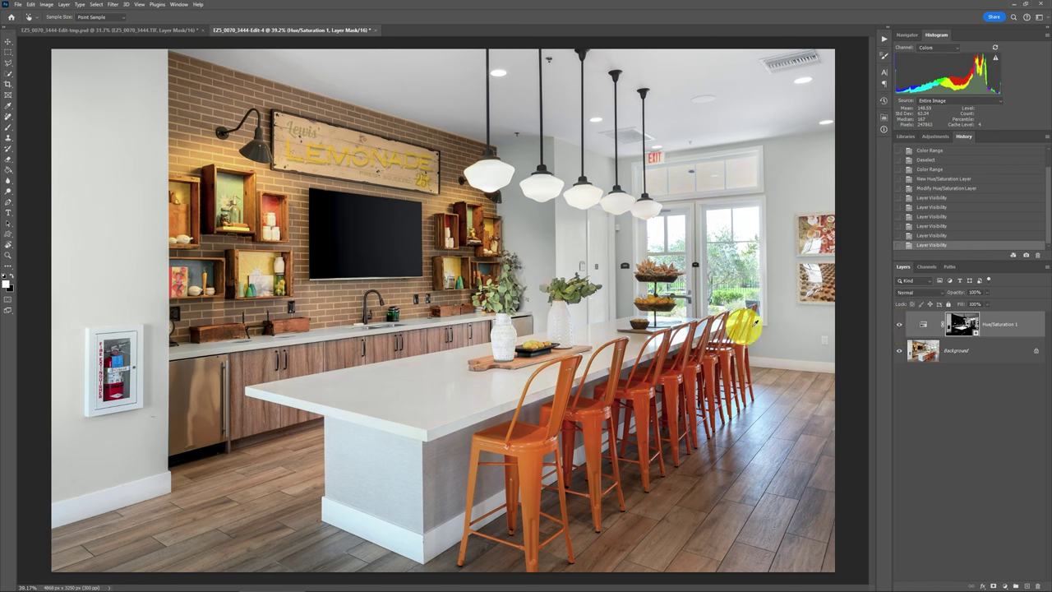
left_click(899, 327)
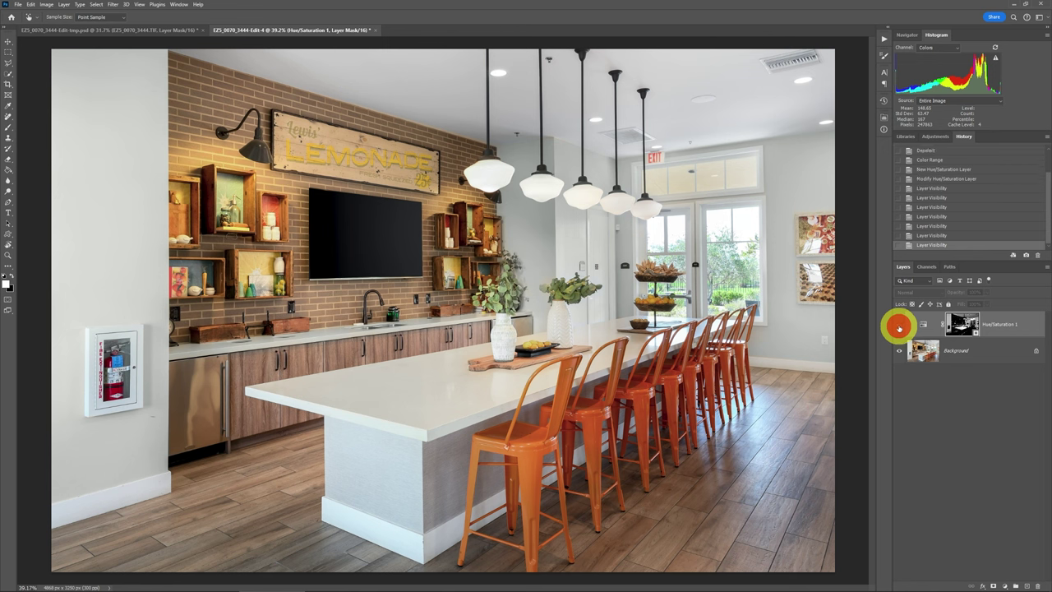
left_click(900, 327)
left_click(900, 327)
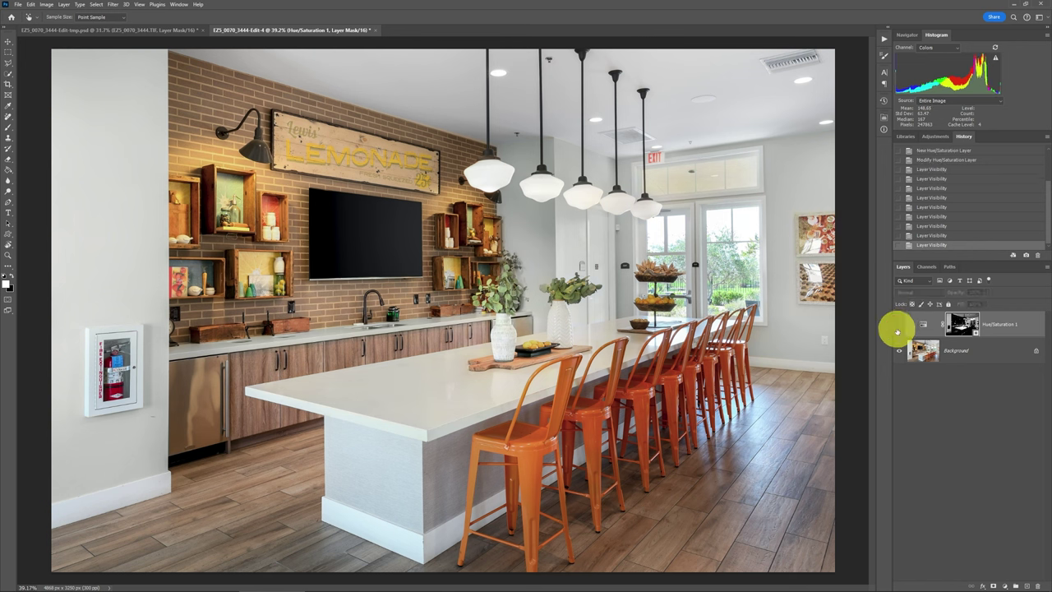
left_click(899, 327)
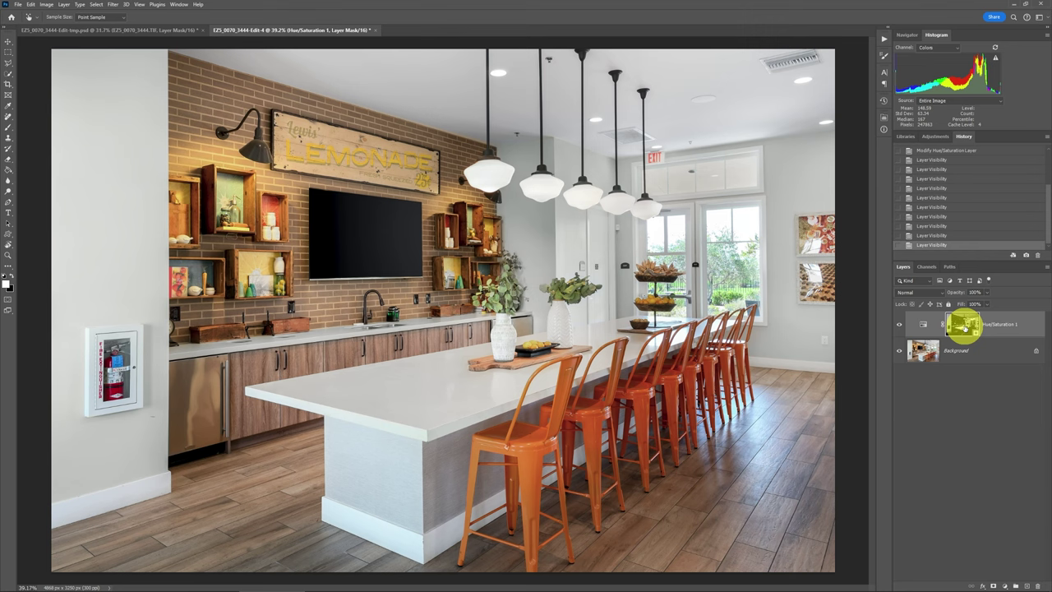
Step: Display the Hue/Saturation 1 mask alone and zoom to 100% on the cutting board
left_click(963, 328, "alt")
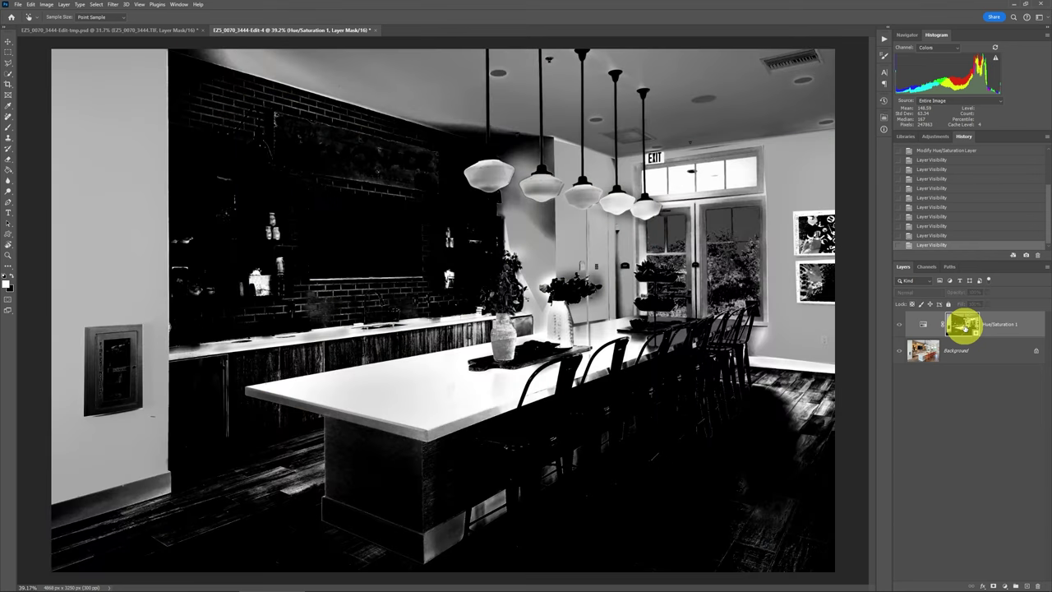
key("z")
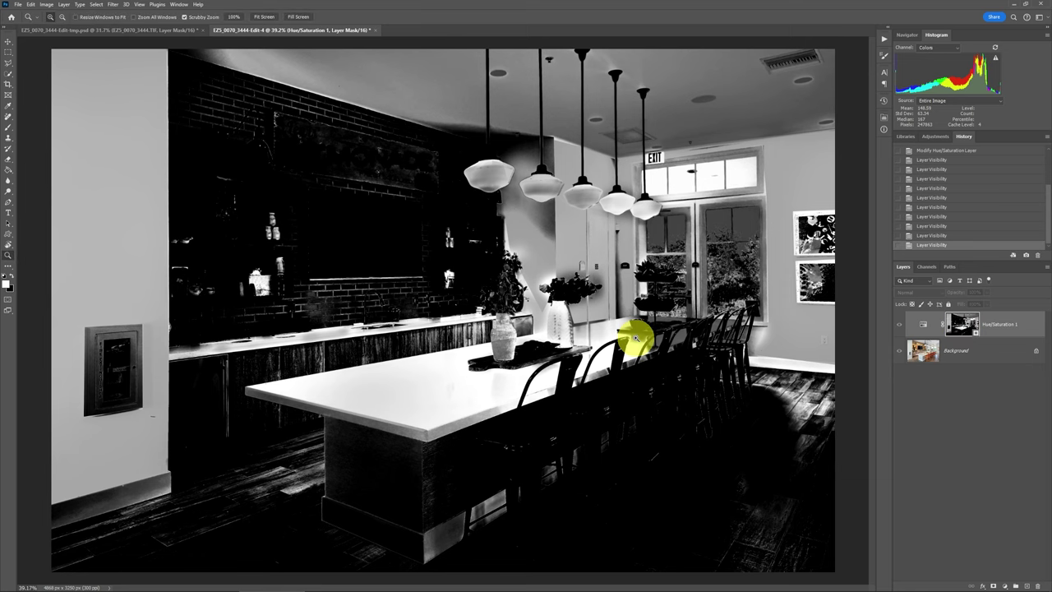
left_click_drag(562, 353, 564, 354)
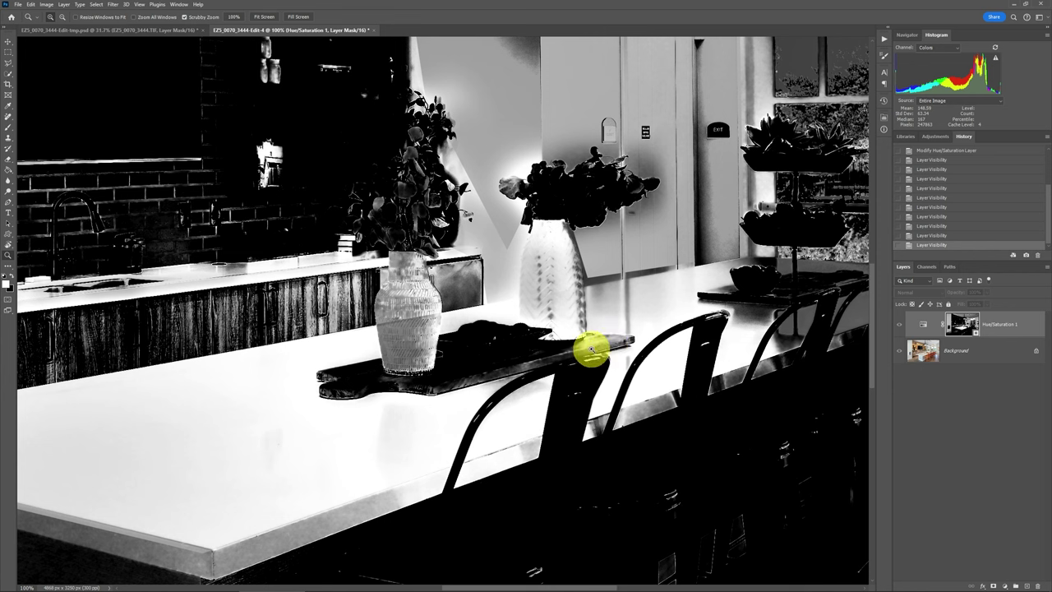
Step: Outline the cutting board with the Polygonal Lasso, fill it black in the mask, and deselect
key("l")
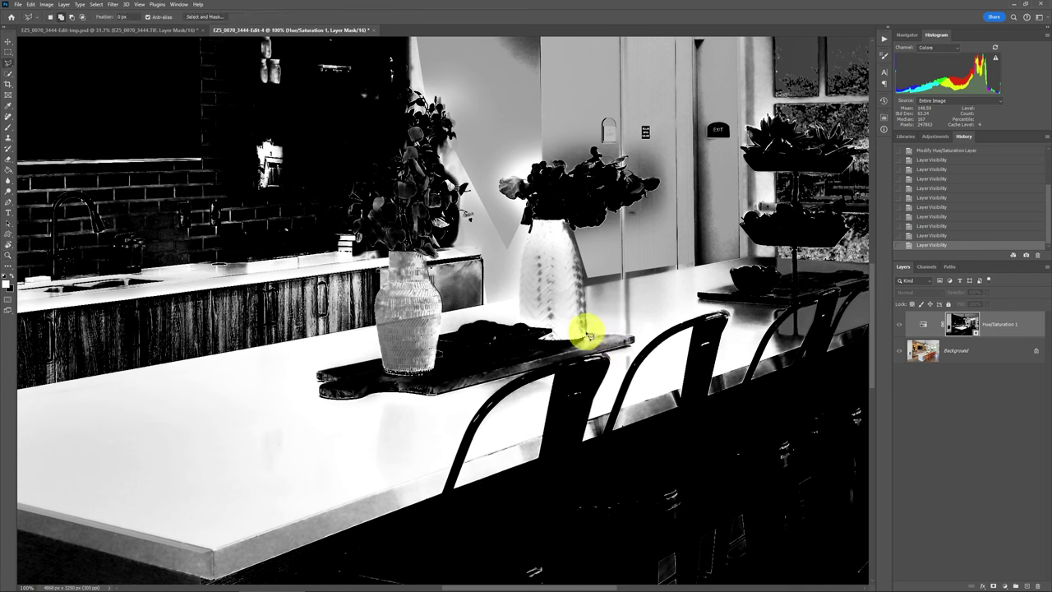
left_click(589, 334)
left_click(634, 338)
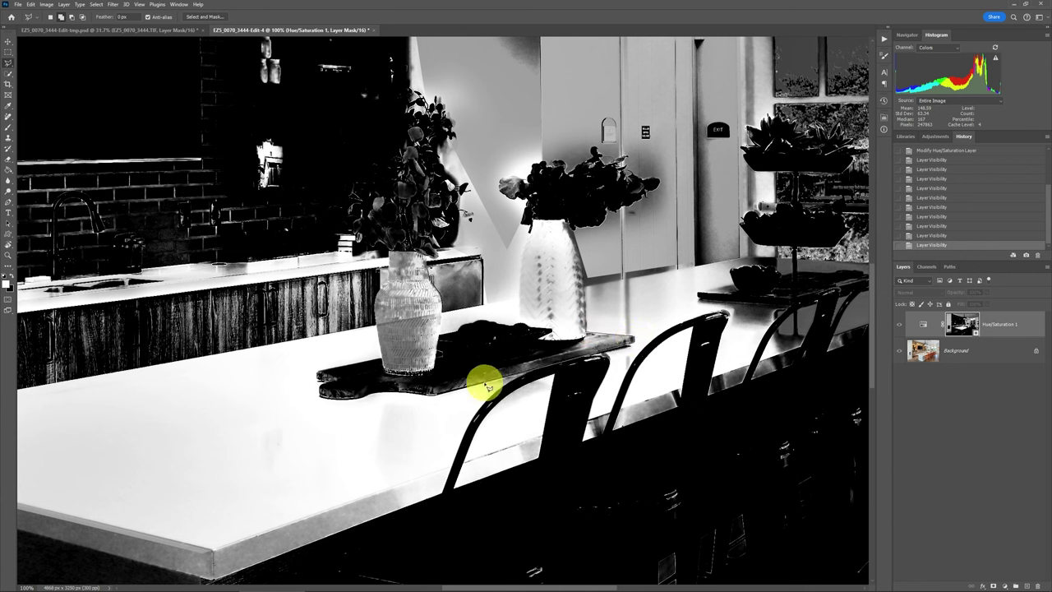
left_click(450, 383)
left_click(537, 333)
left_click(585, 334)
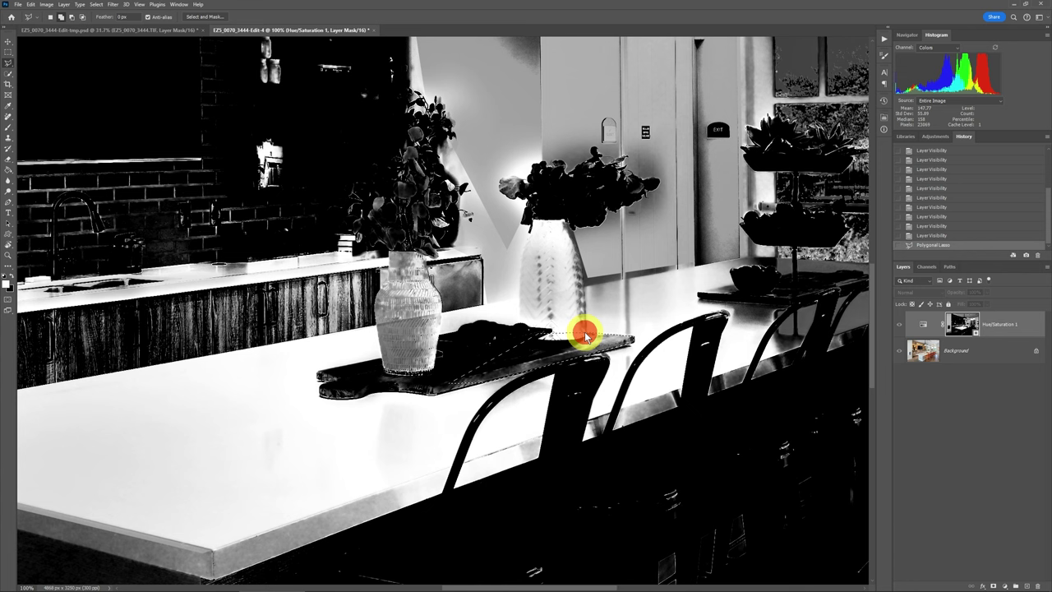
key("Delete")
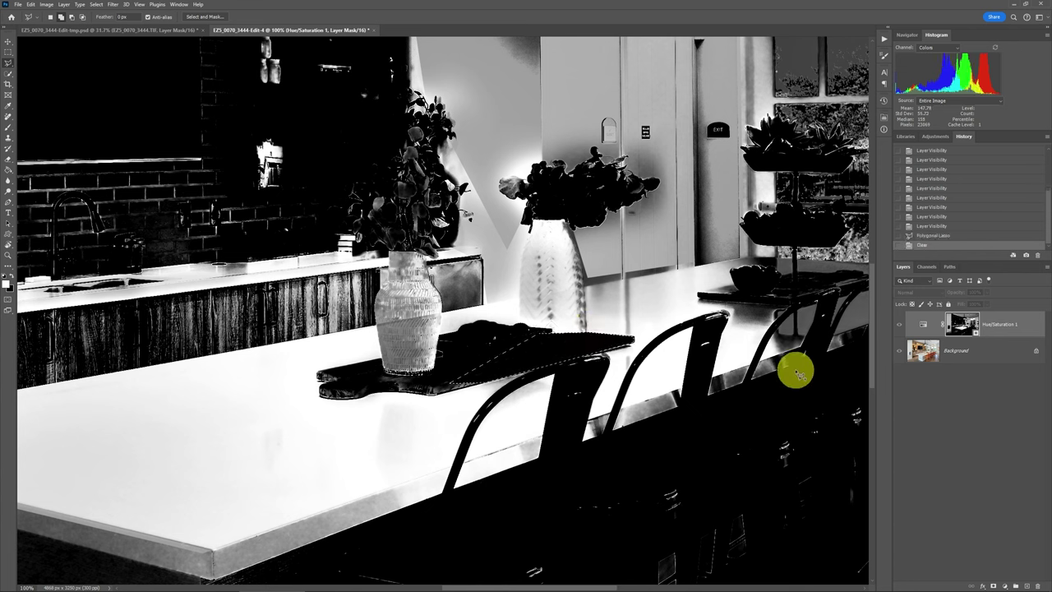
key("ctrl+d")
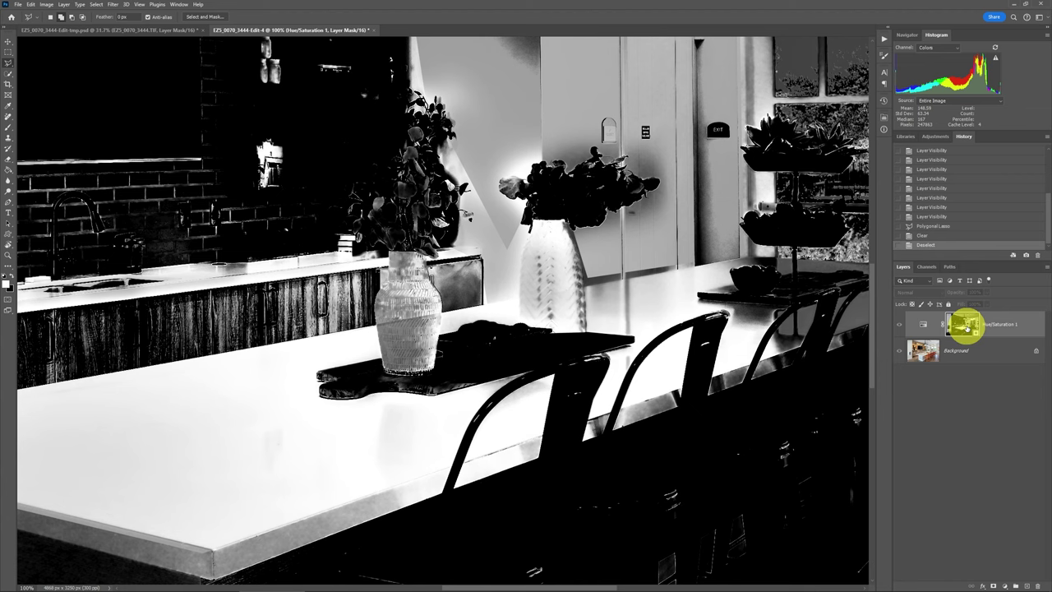
left_click(967, 327, "alt")
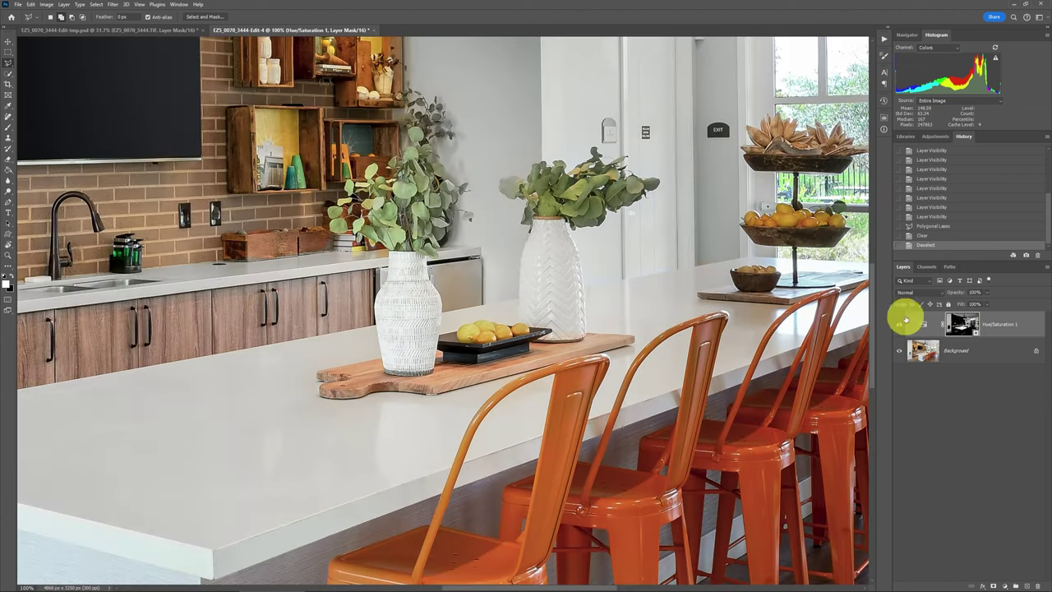
left_click(948, 217)
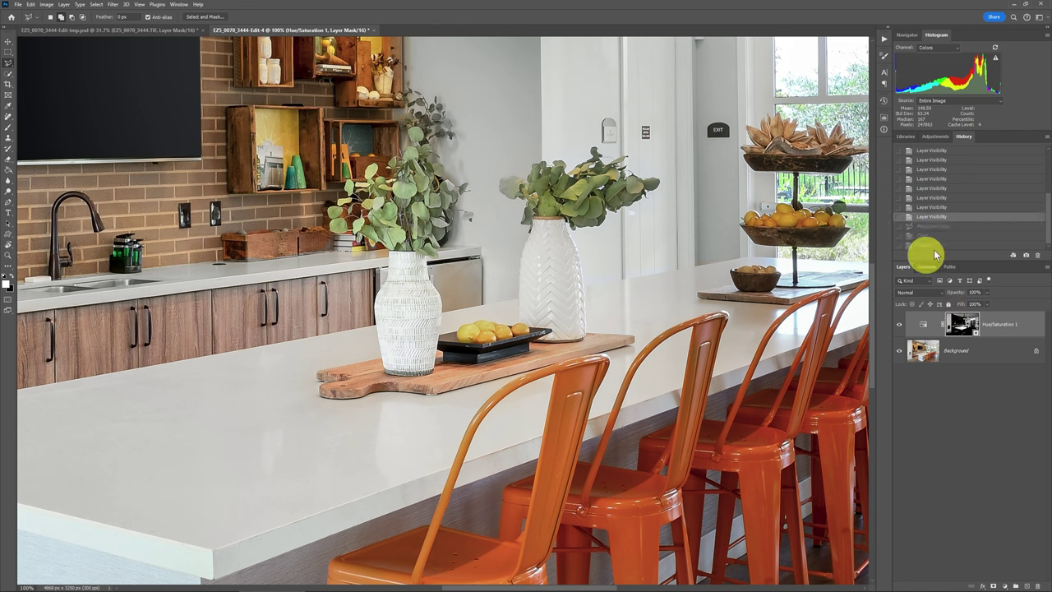
left_click(948, 247)
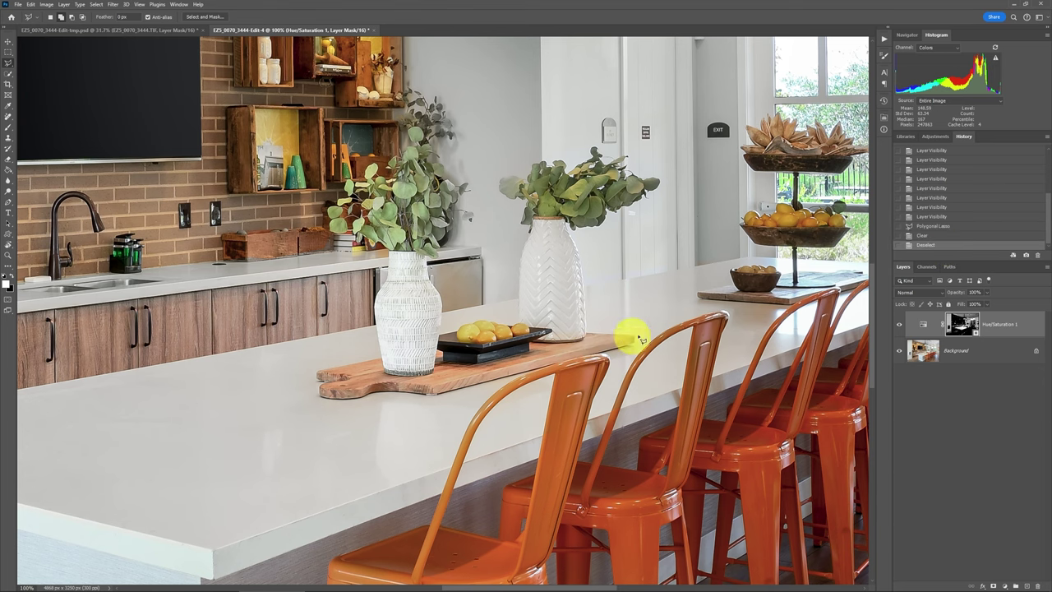
left_click(960, 327, "alt")
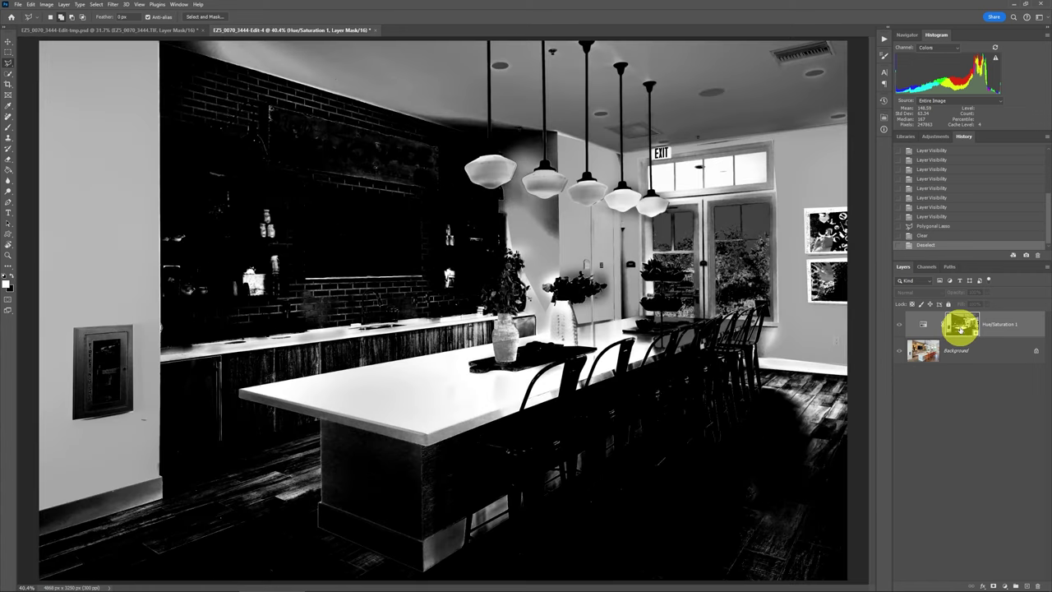
Step: With a much larger brush, paint black over the bright line and bottle spots on the back wall
key("b")
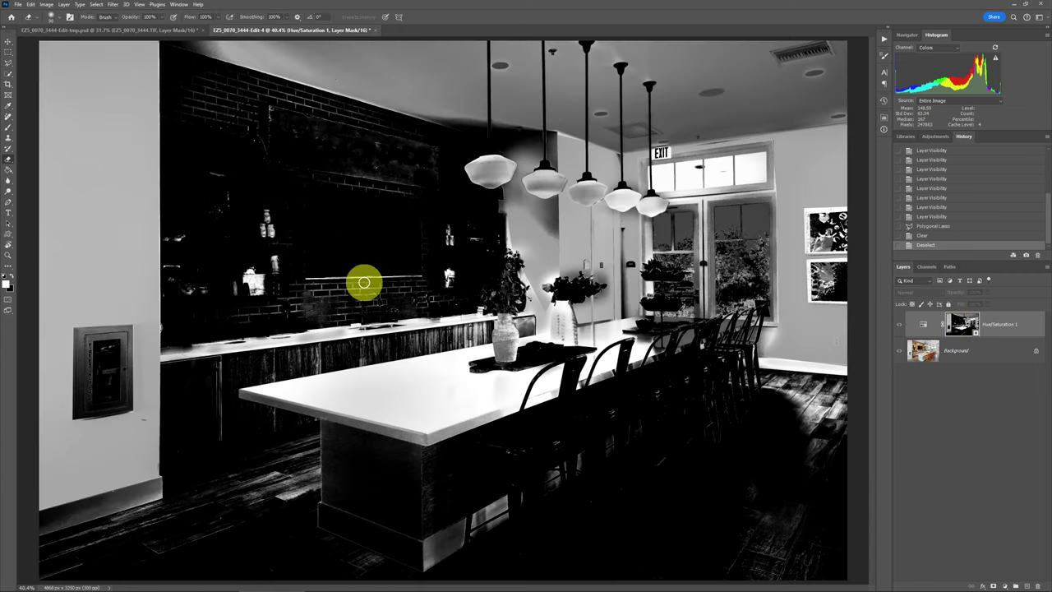
key("bracketright")
key("bracketright")
key("bracketright")
key("bracketright")
key("bracketright")
left_click(333, 273)
left_click(331, 272)
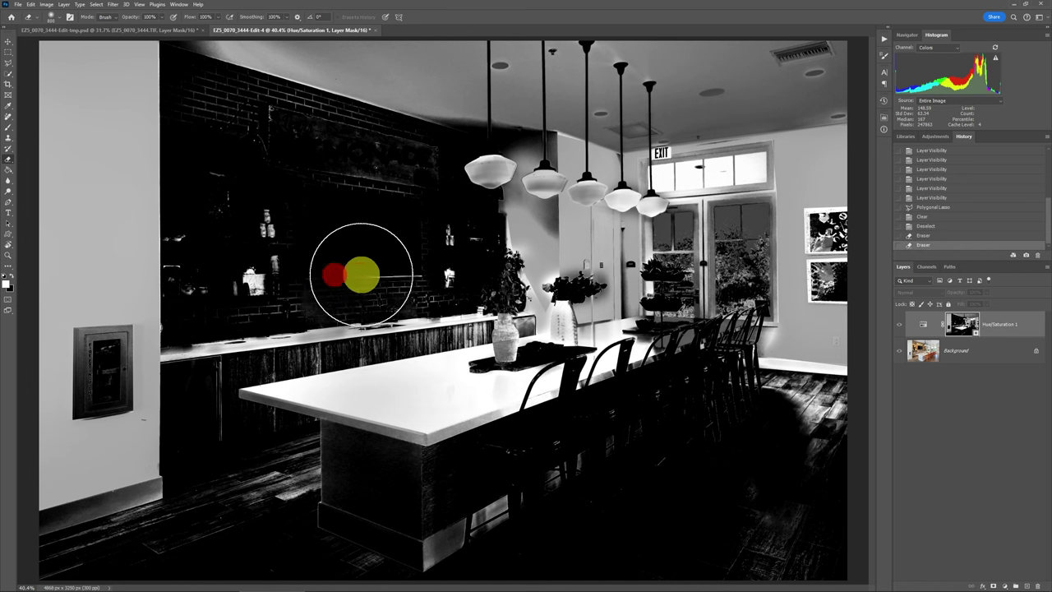
left_click(390, 273)
left_click(432, 242)
left_click(277, 237)
left_click(255, 277)
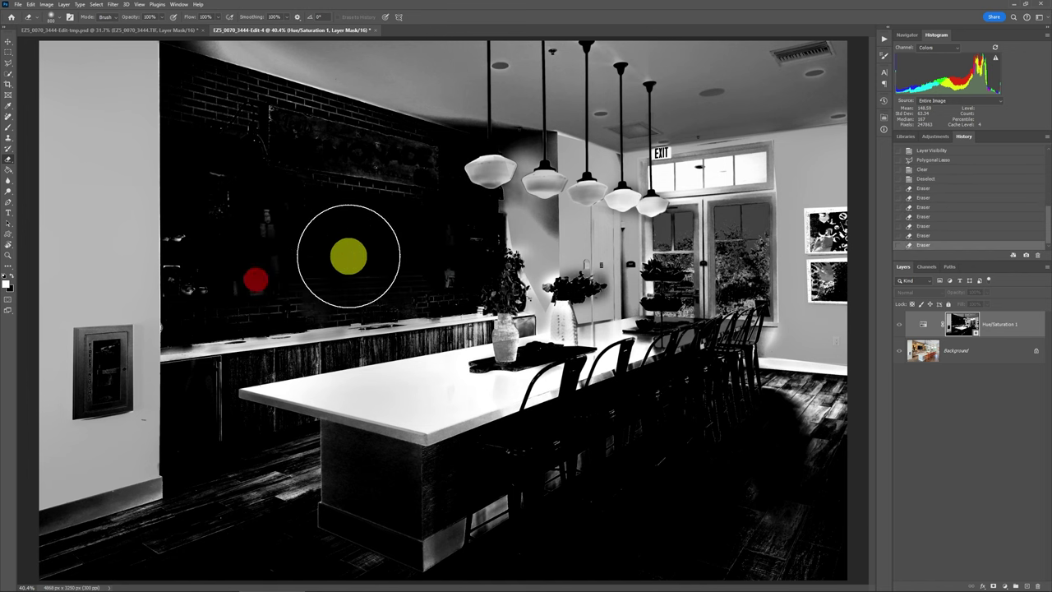
left_click(374, 257)
Step: Outline the lower cabinets left of the island with the Polygonal Lasso, fill them black, and deselect
key("l")
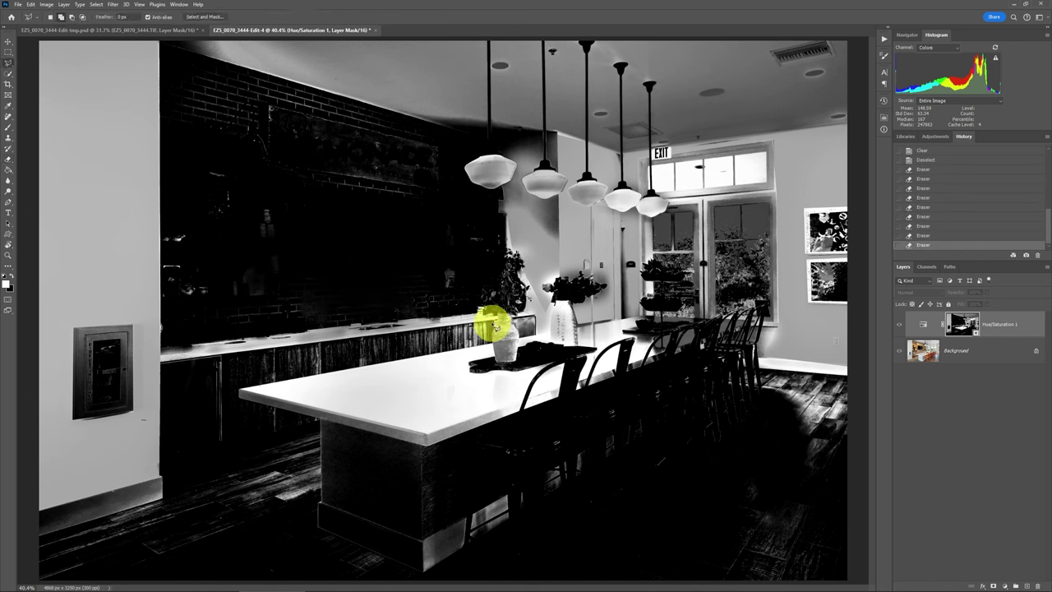
left_click(493, 325)
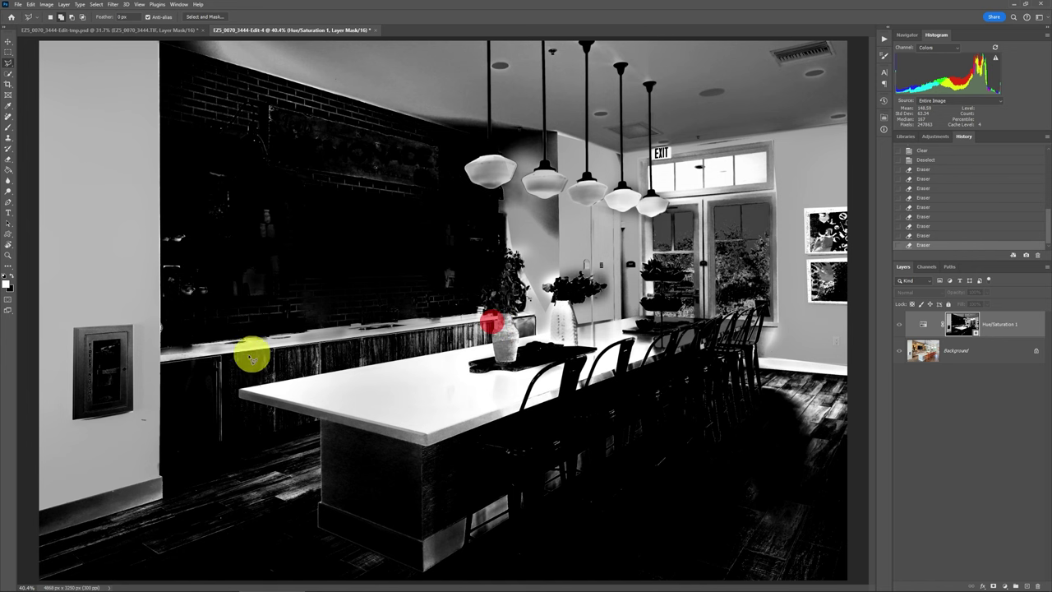
left_click(162, 365)
left_click(168, 491)
left_click(281, 491)
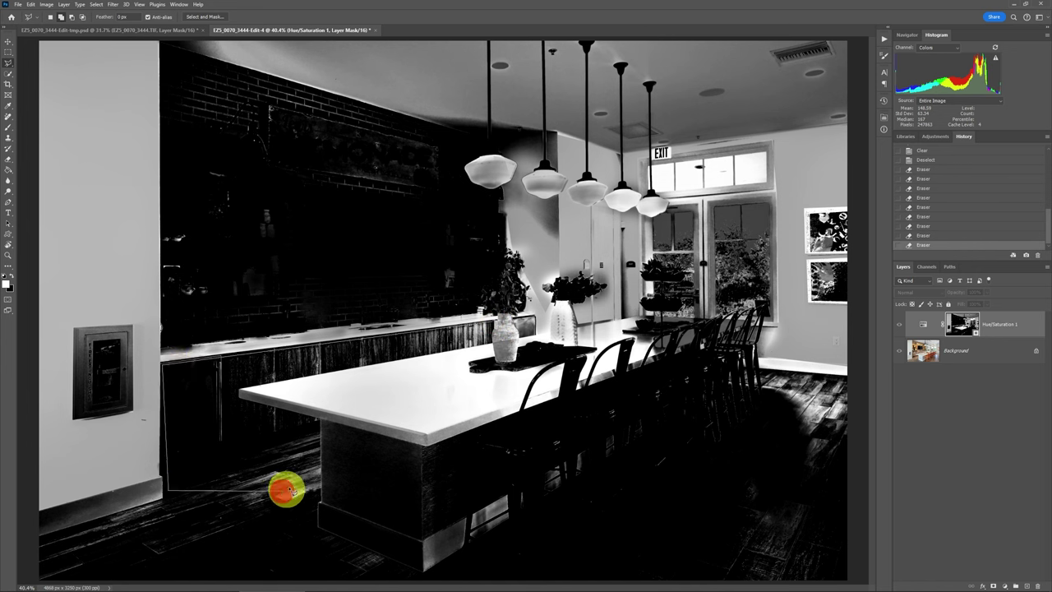
left_click(320, 425)
left_click(238, 391)
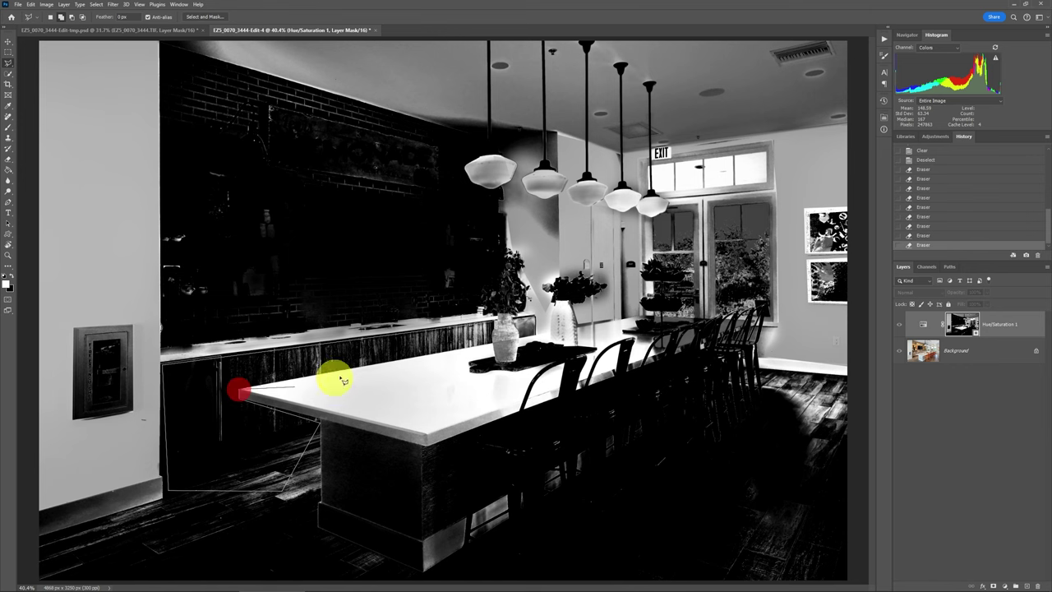
left_click(492, 327)
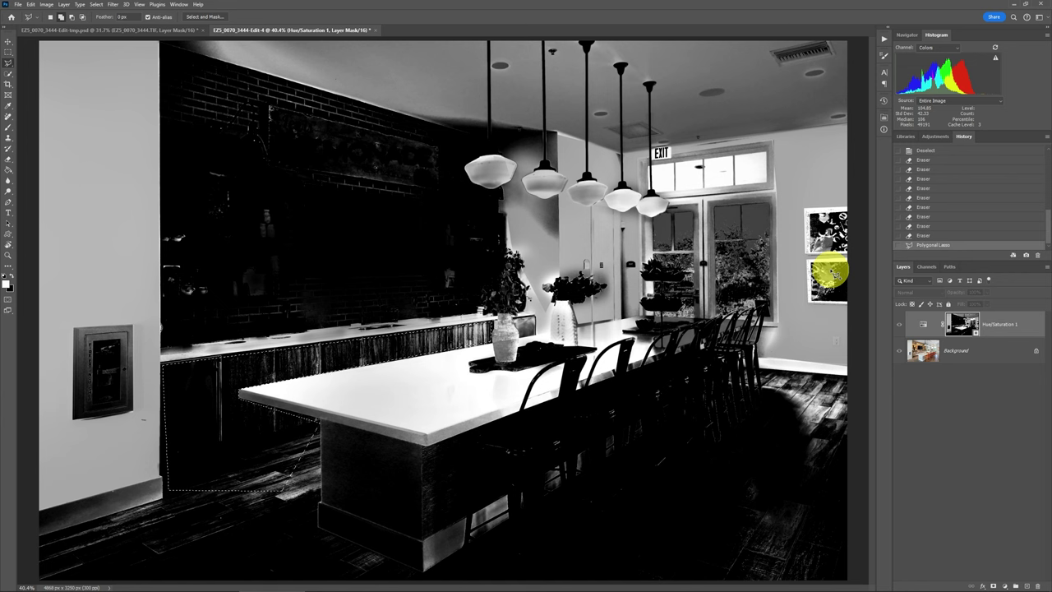
key("Delete")
key("ctrl+d")
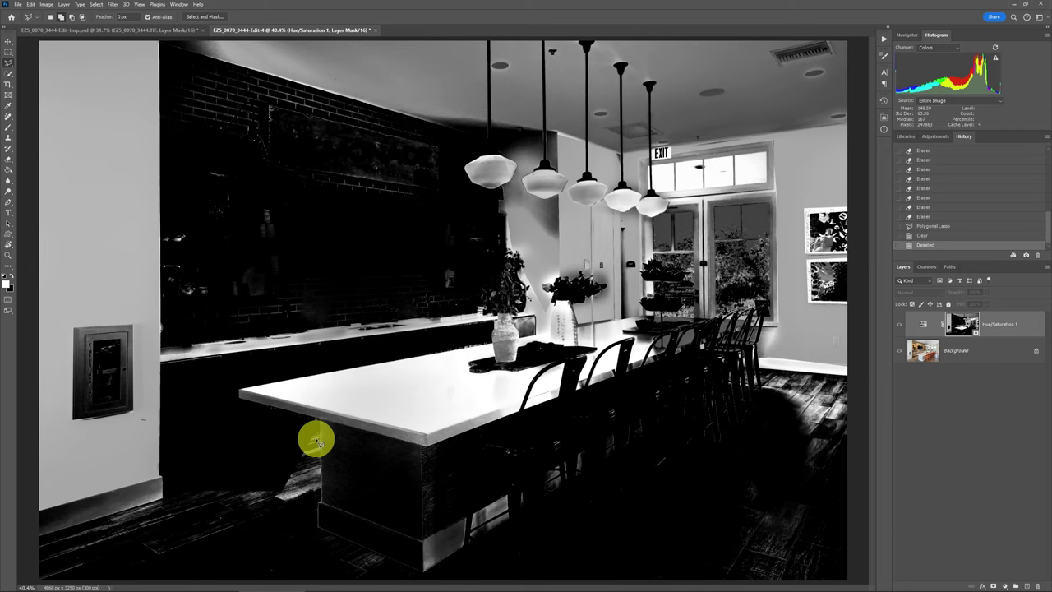
Step: Zoom out, then black out the floor left of and below the island in the mask
key("ctrl+minus")
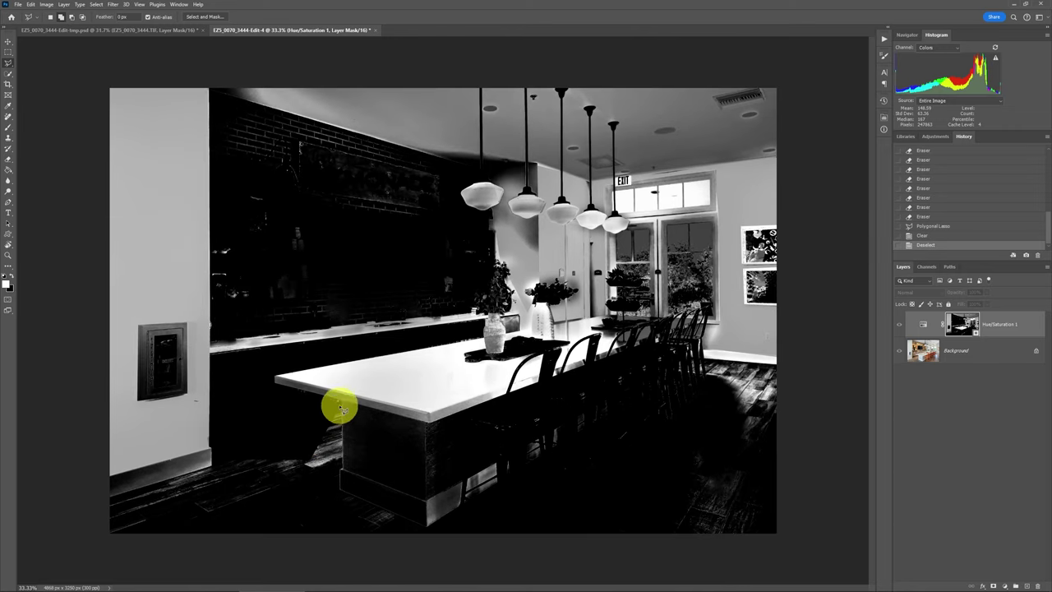
left_click(339, 403)
left_click(336, 494)
left_click(427, 531)
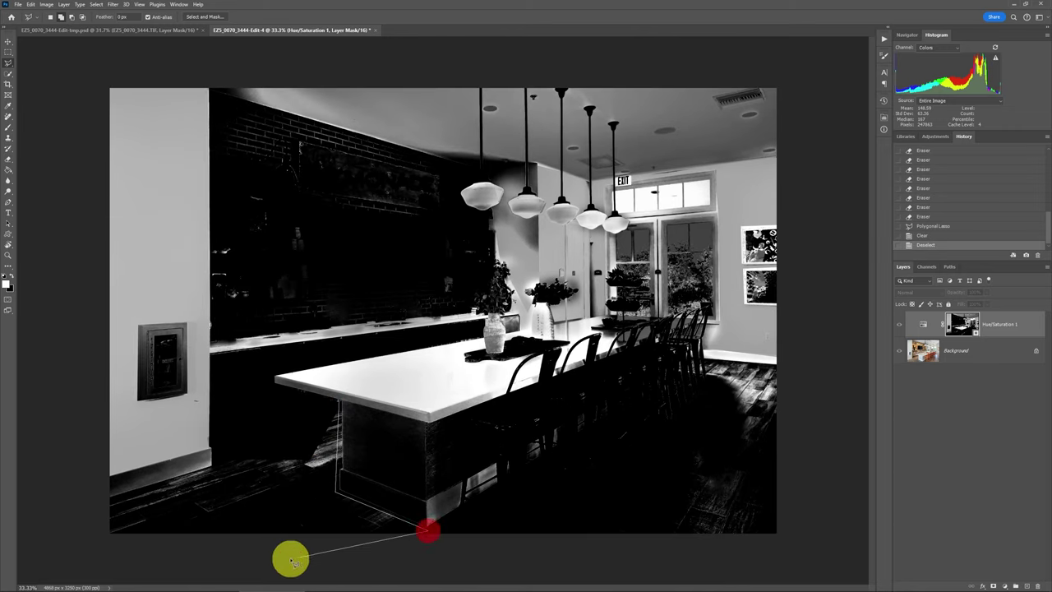
left_click(289, 561)
left_click(57, 542)
double_click(144, 493)
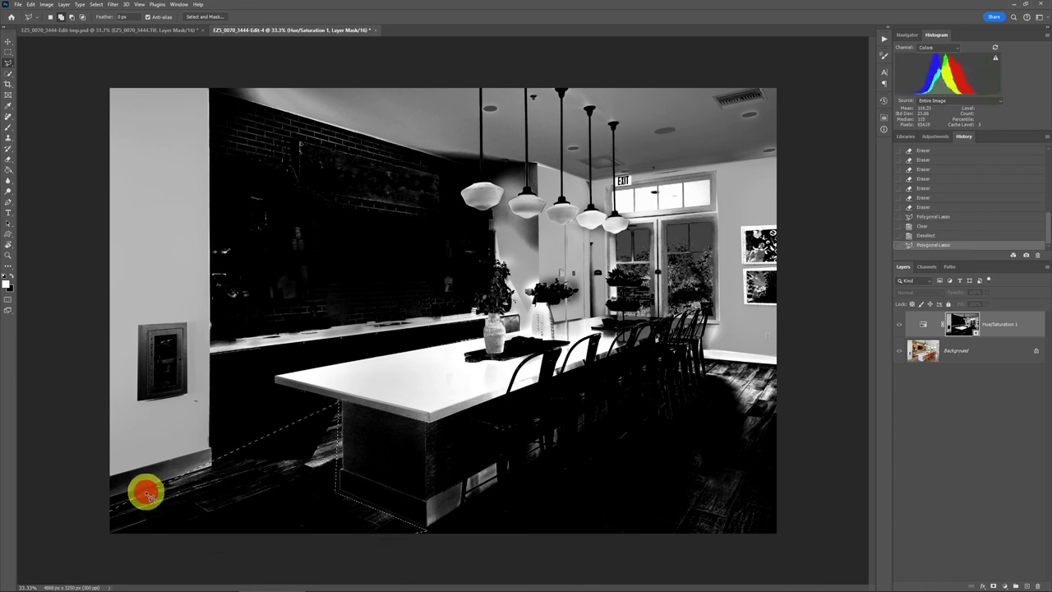
key("Delete")
key("ctrl+d")
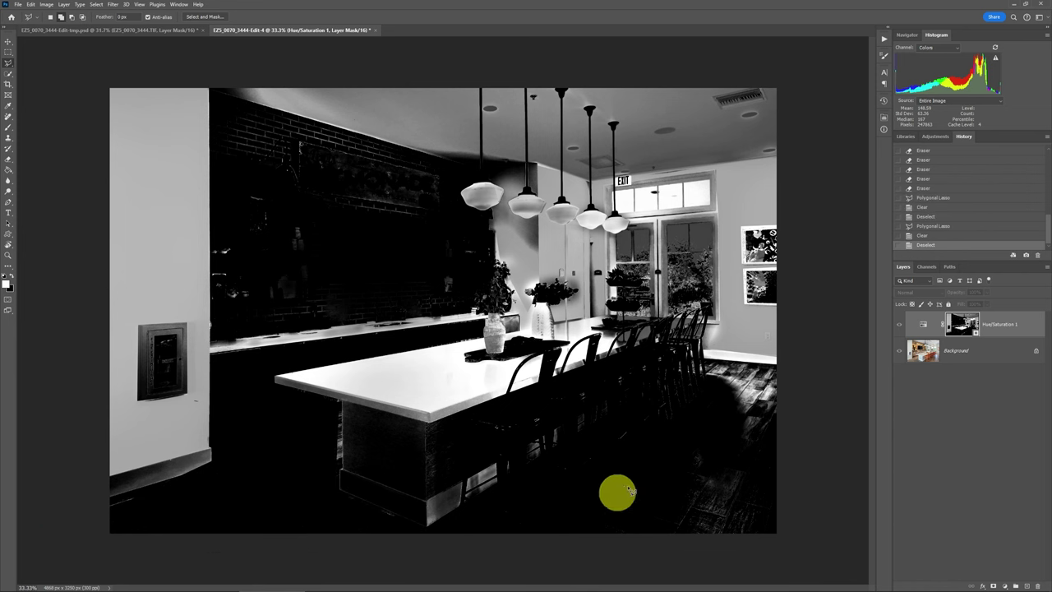
Step: Select the floor area right of the island, fill it black, and deselect
left_click(706, 360)
left_click(794, 366)
left_click(792, 469)
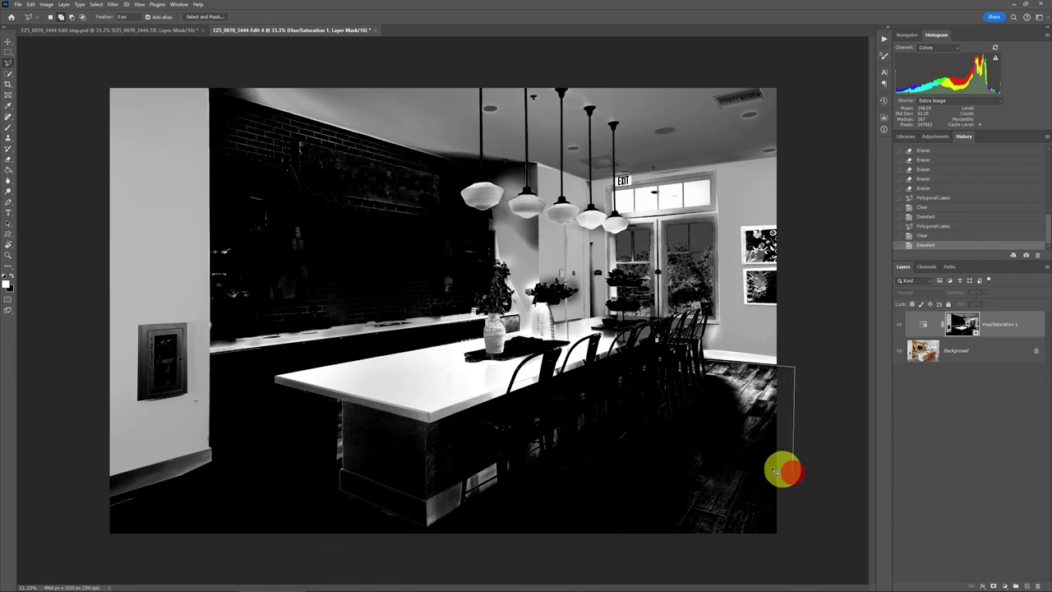
left_click(698, 459)
double_click(705, 384)
key("Delete")
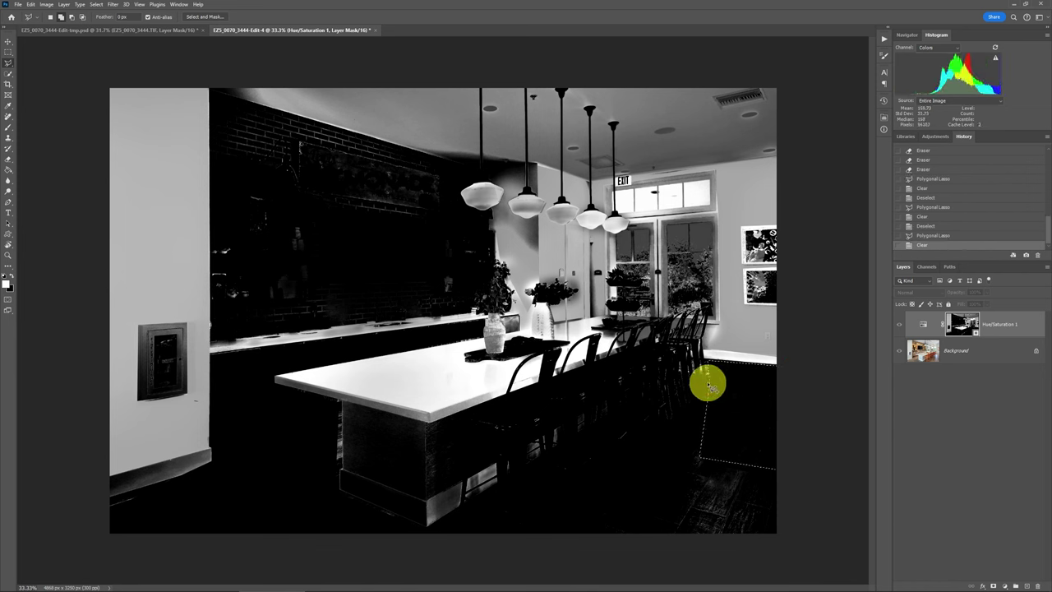
key("ctrl+d")
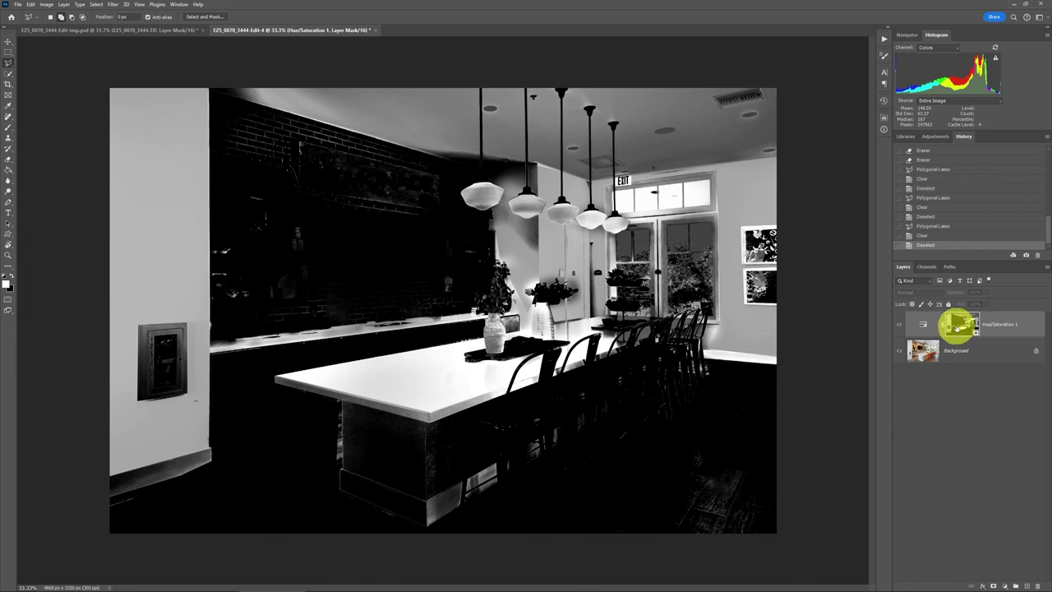
Step: Leave the mask view and toggle Hue/Saturation 1 off and on to compare the colour photo
left_click(961, 328, "alt")
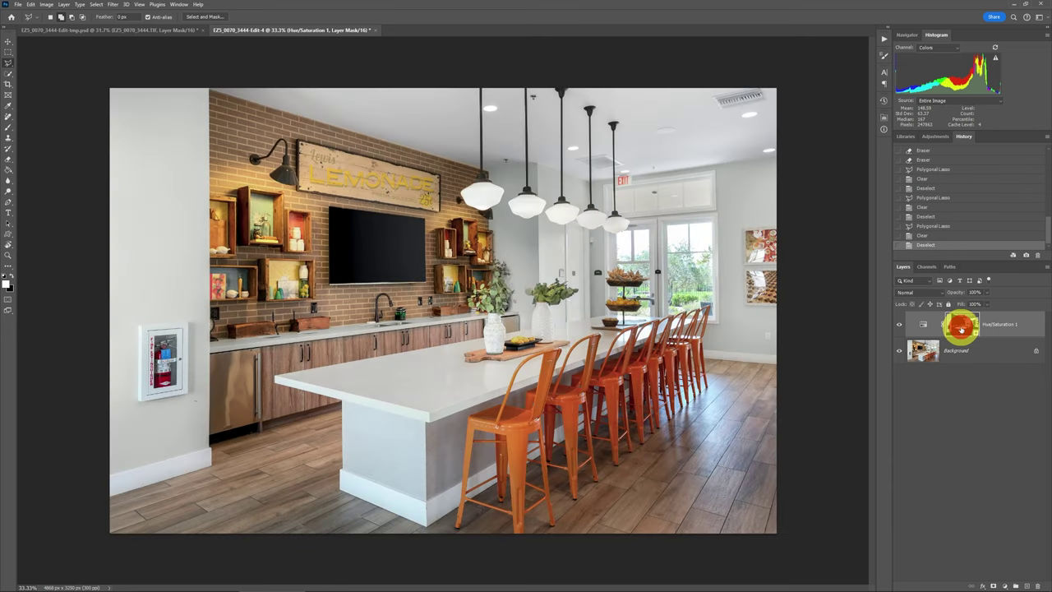
left_click(900, 328)
left_click(899, 328)
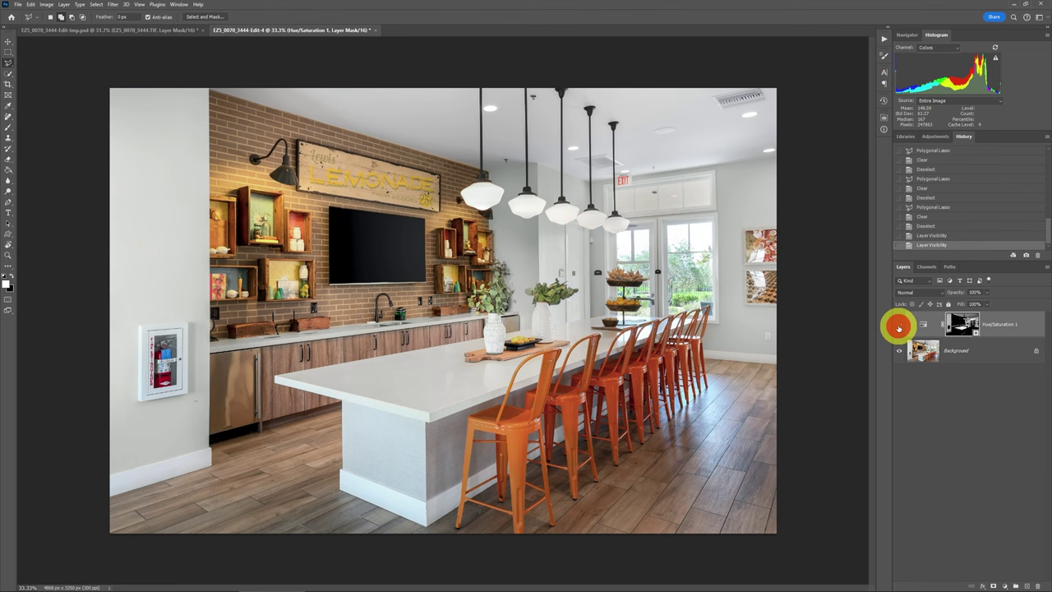
left_click(899, 328)
left_click(900, 329)
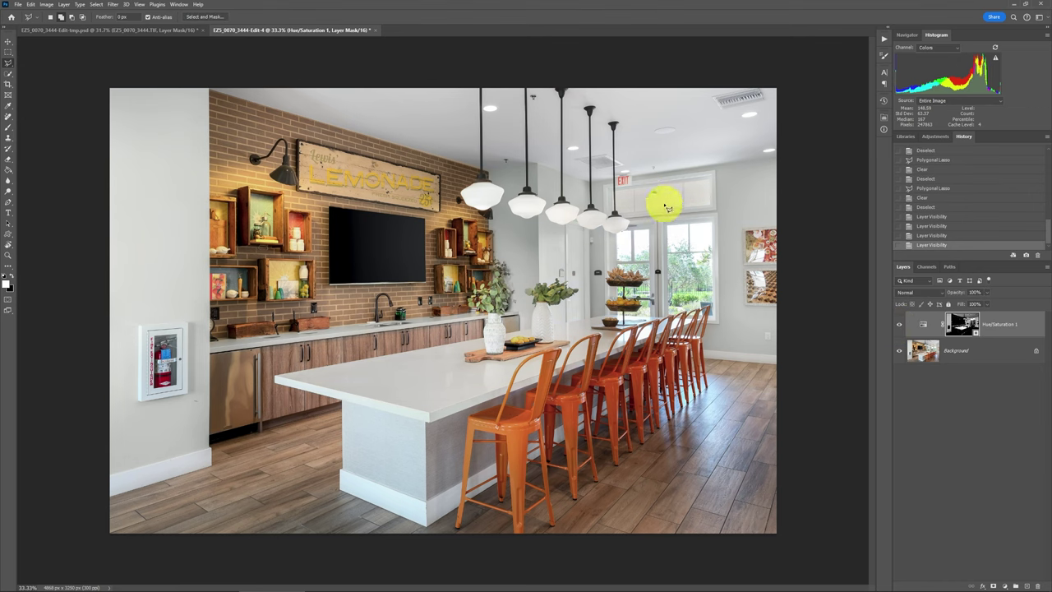
Step: Zoom in a step and compare again, ending with Hue/Saturation 1 visible
key("ctrl+plus")
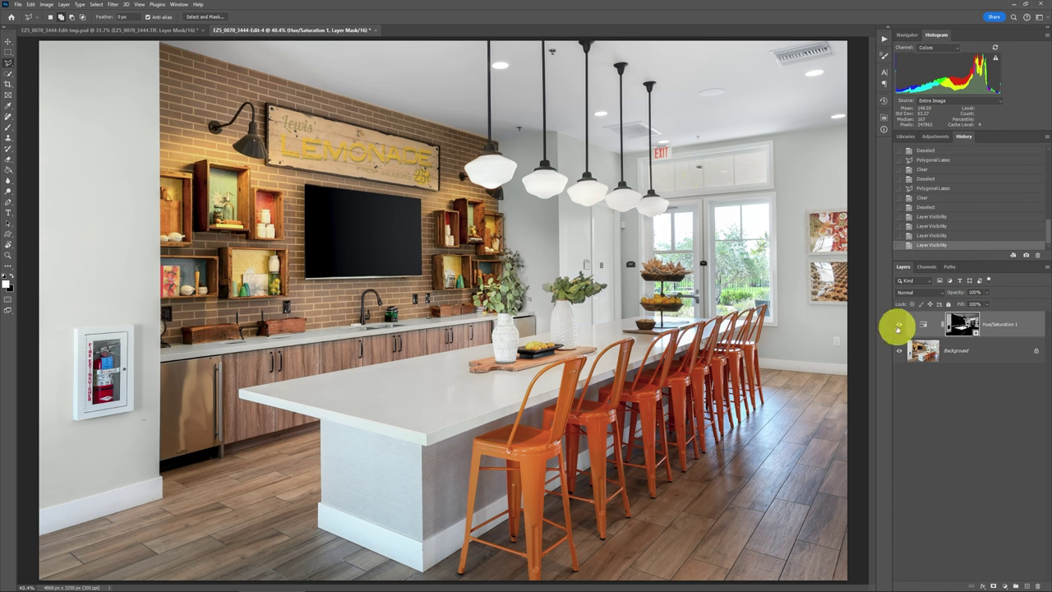
left_click(899, 325)
left_click(899, 328)
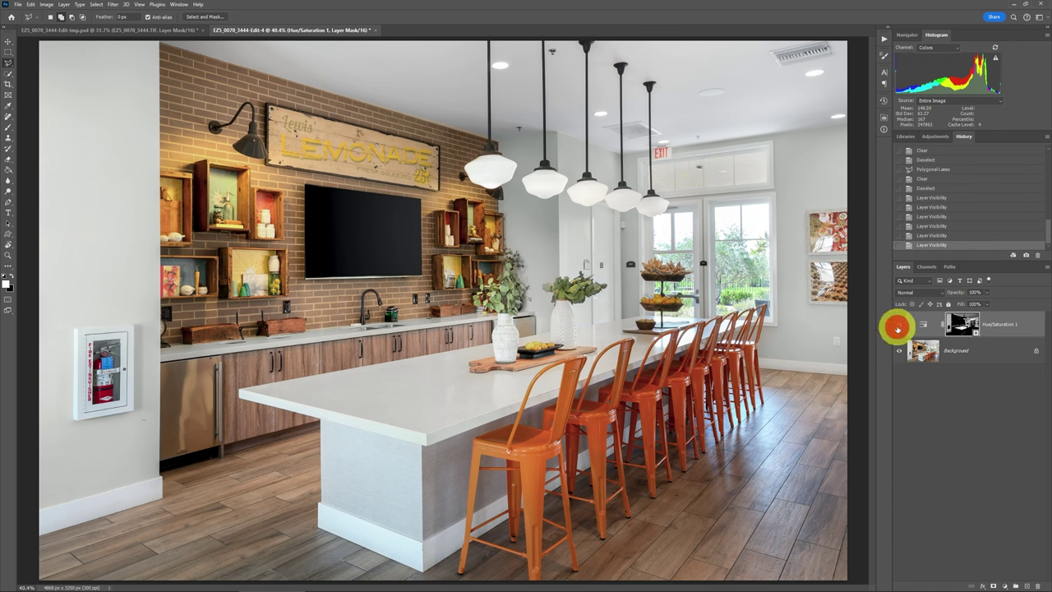
left_click(898, 328)
left_click(899, 328)
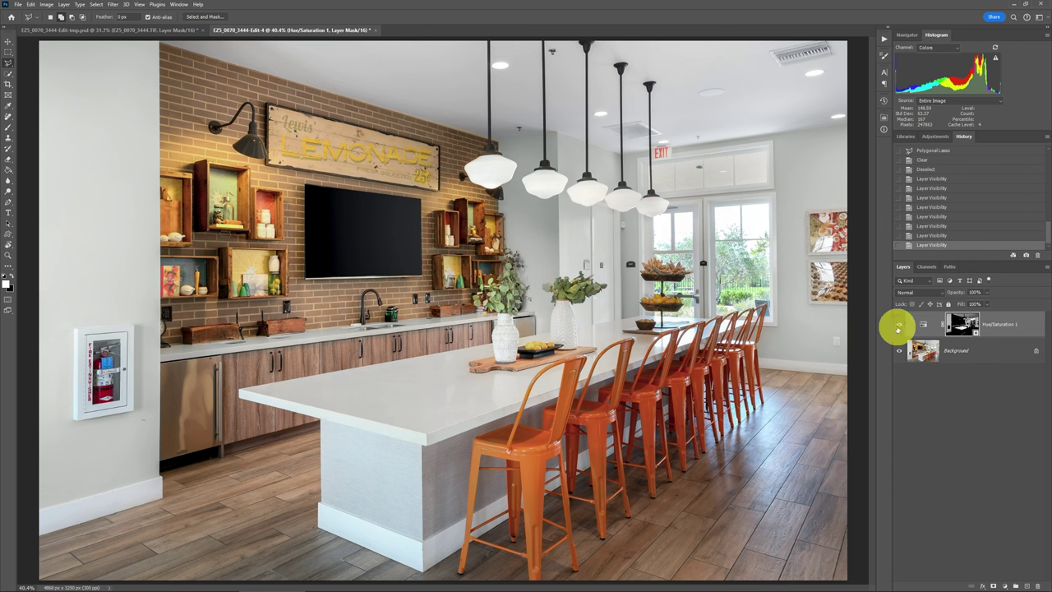
left_click(899, 328)
left_click(898, 328)
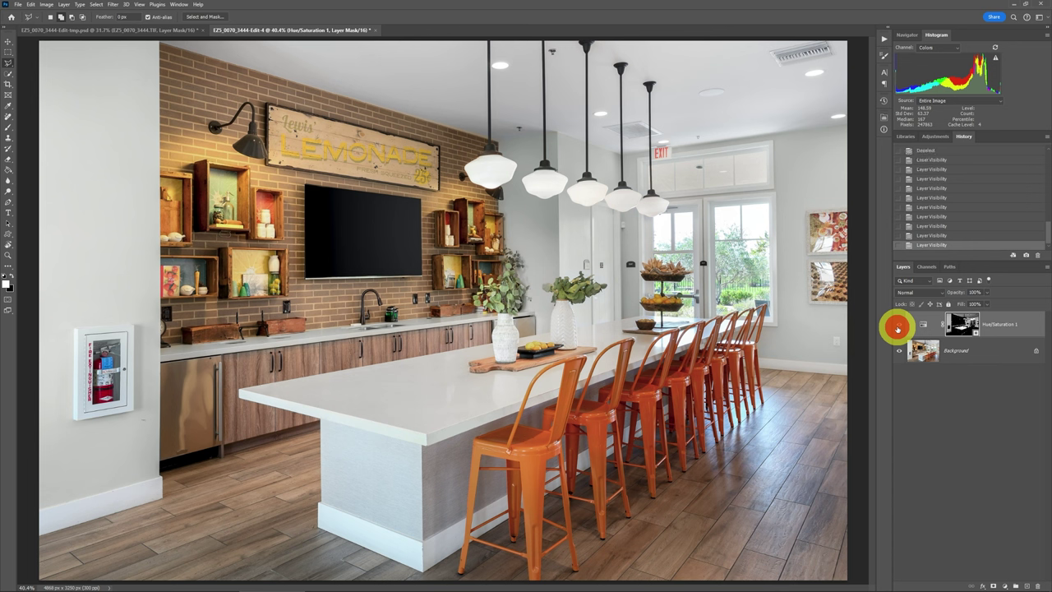